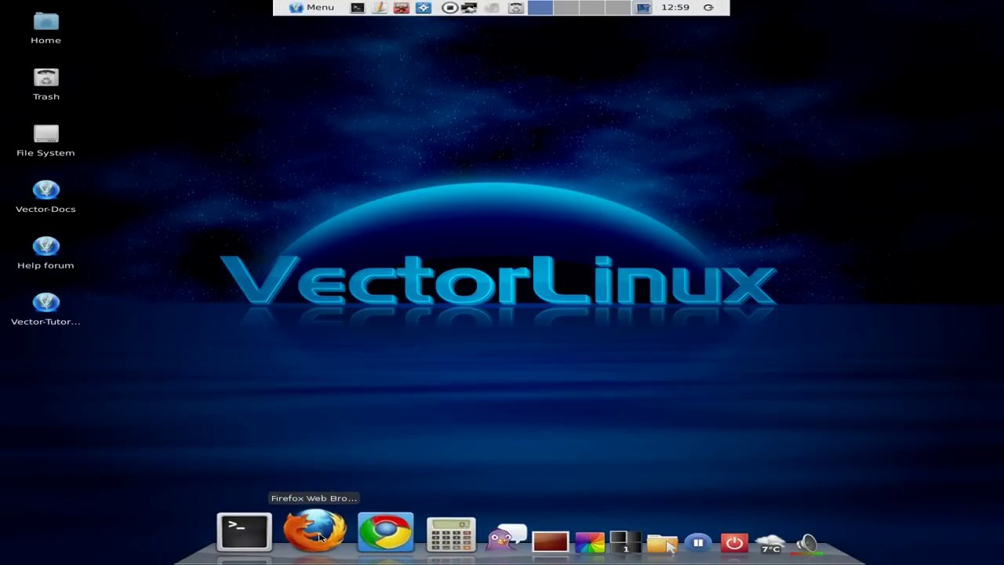
- Launch Firefox, go to YouTube by way of the Google home page, and look over the YouTube front page
left_click(316, 533)
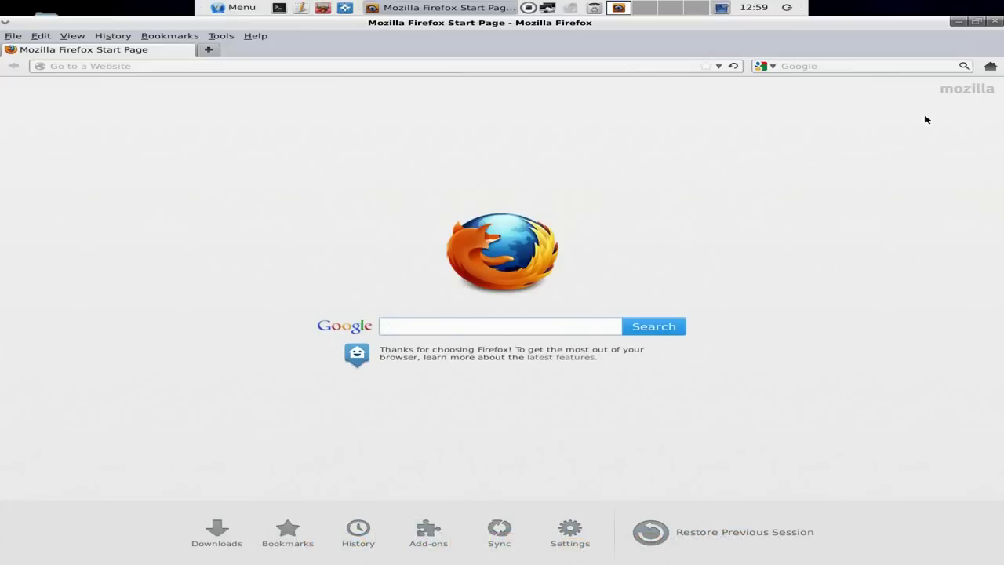
left_click(964, 66)
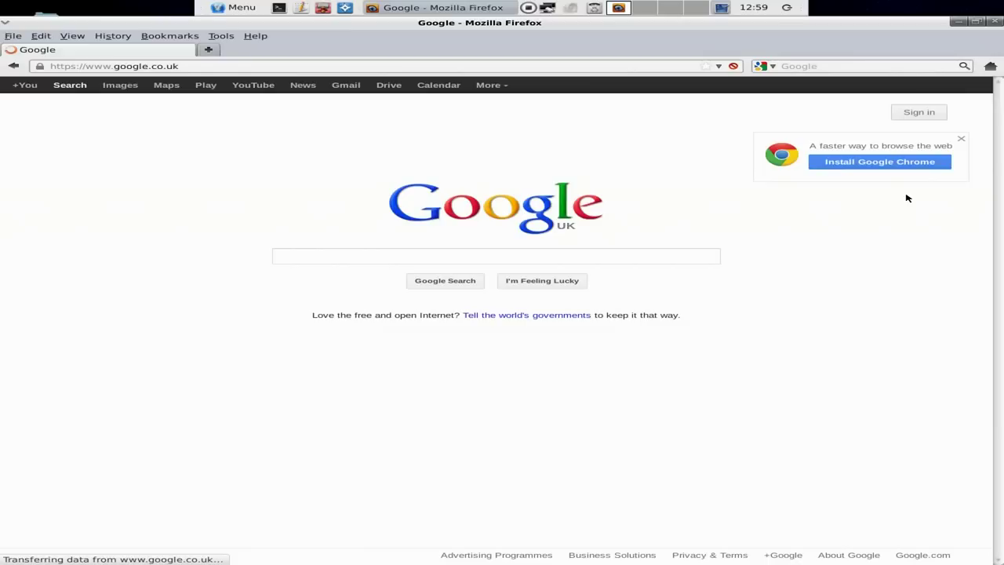
left_click(251, 85)
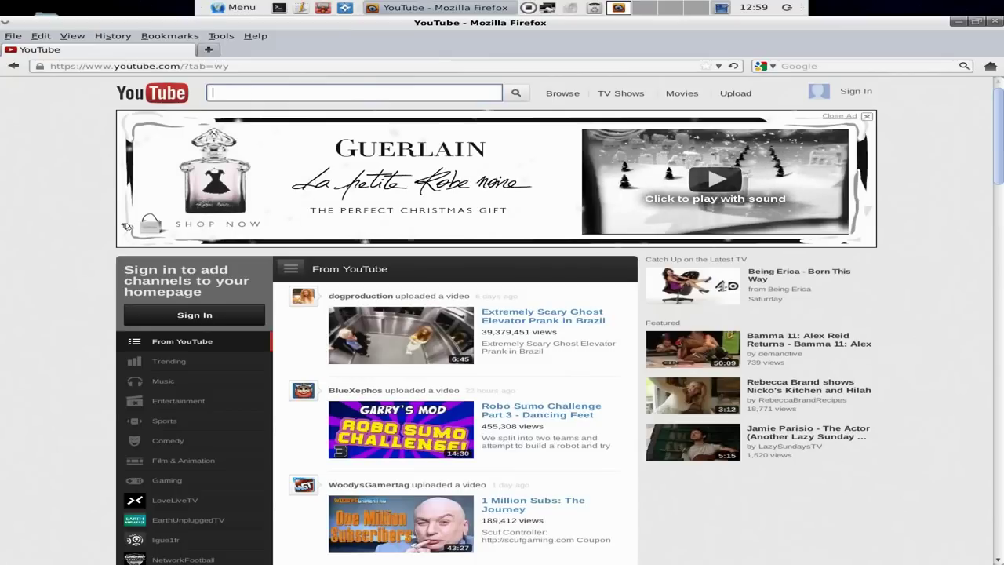
scroll(584, 363, "down", 4)
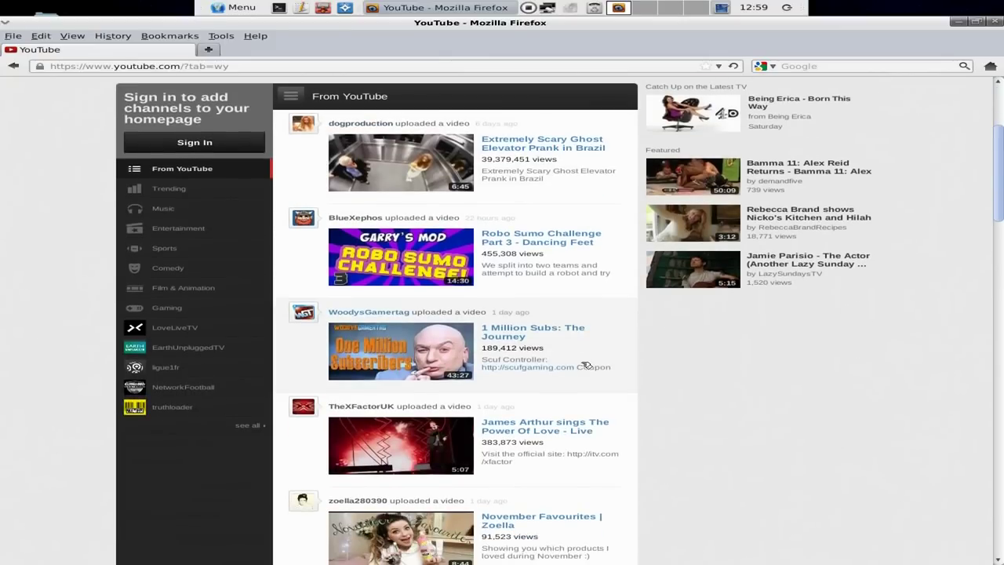
scroll(584, 365, "up", 4)
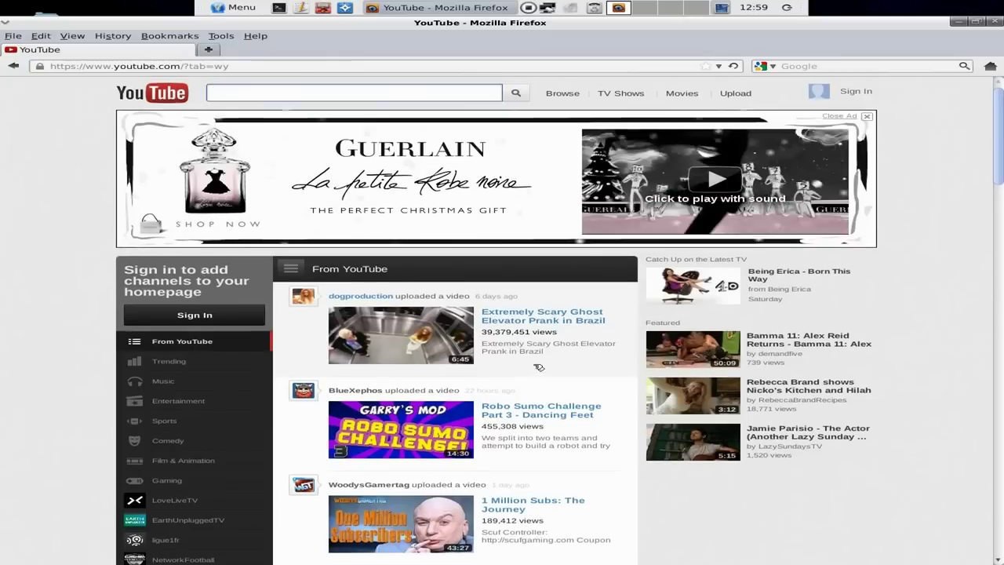
- Search YouTube for "sneeky" and skim the results
left_click(267, 91)
type("sn")
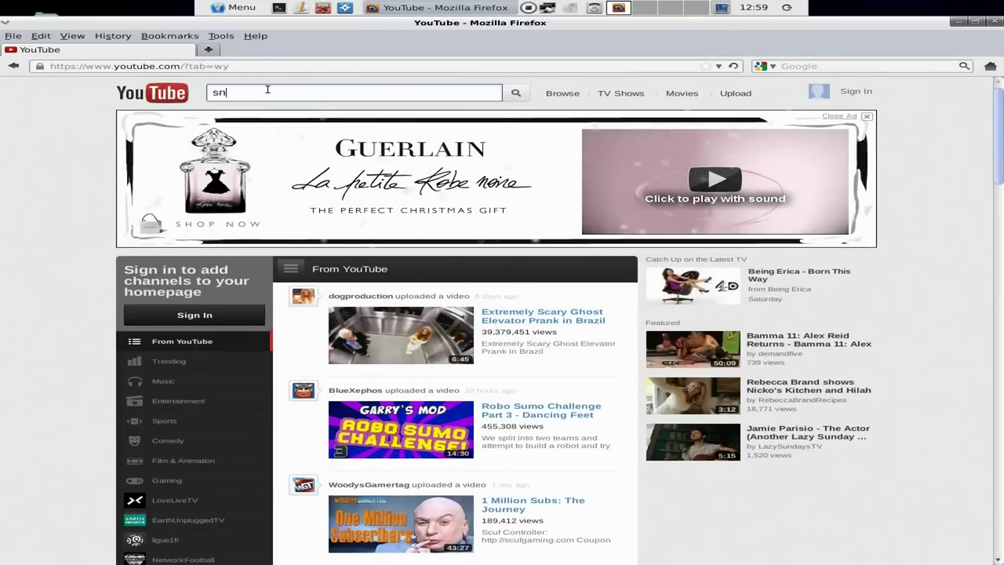
type("eeky")
key("Return")
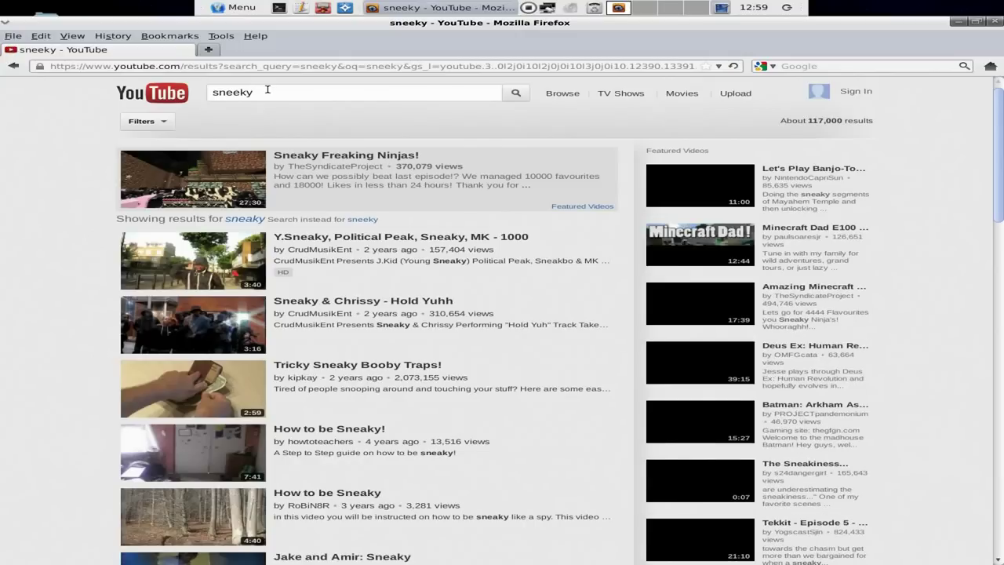
scroll(541, 291, "down", 3)
scroll(538, 291, "up", 3)
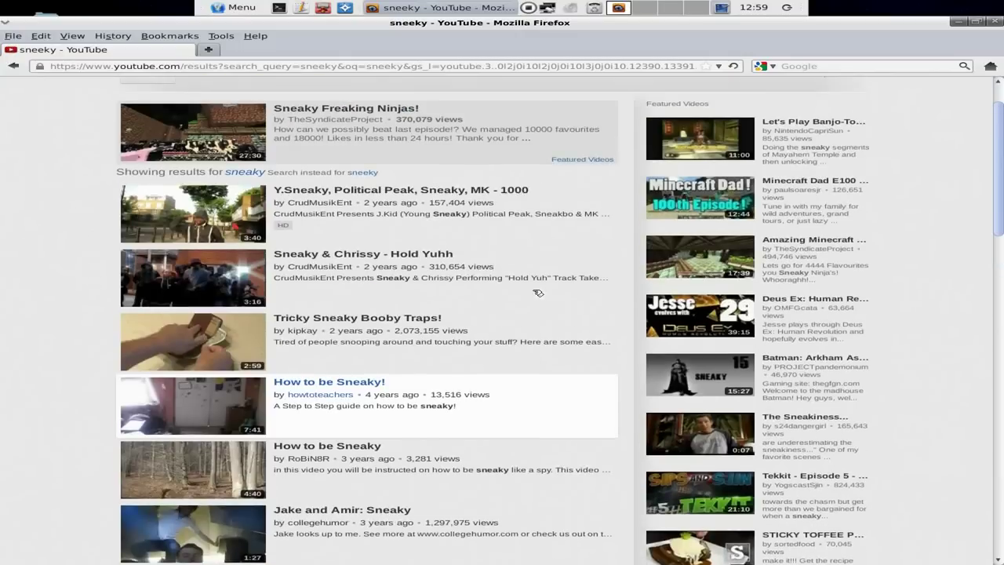
- Extend the YouTube search to the suggested term "sneekylinux"
left_click(271, 90)
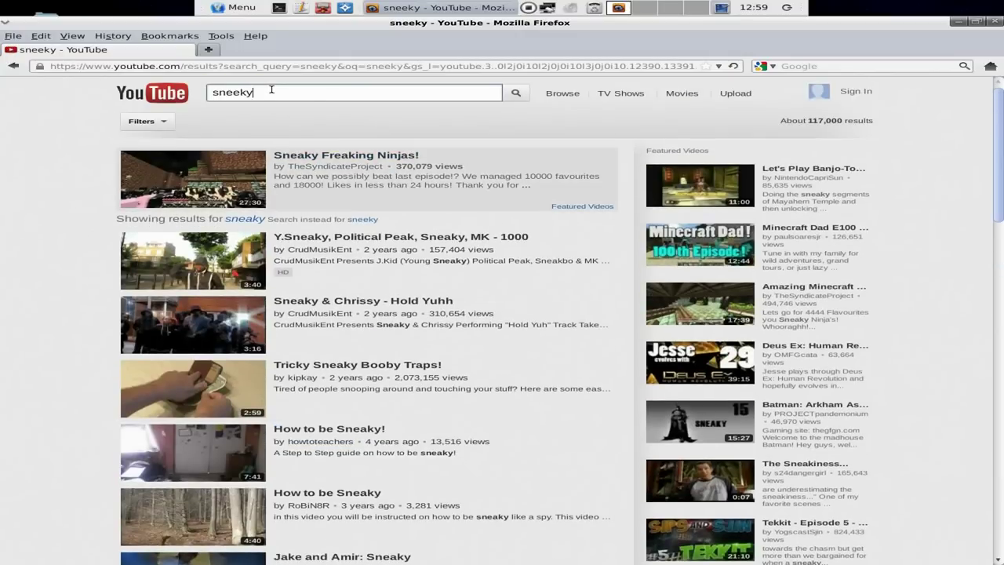
type("l")
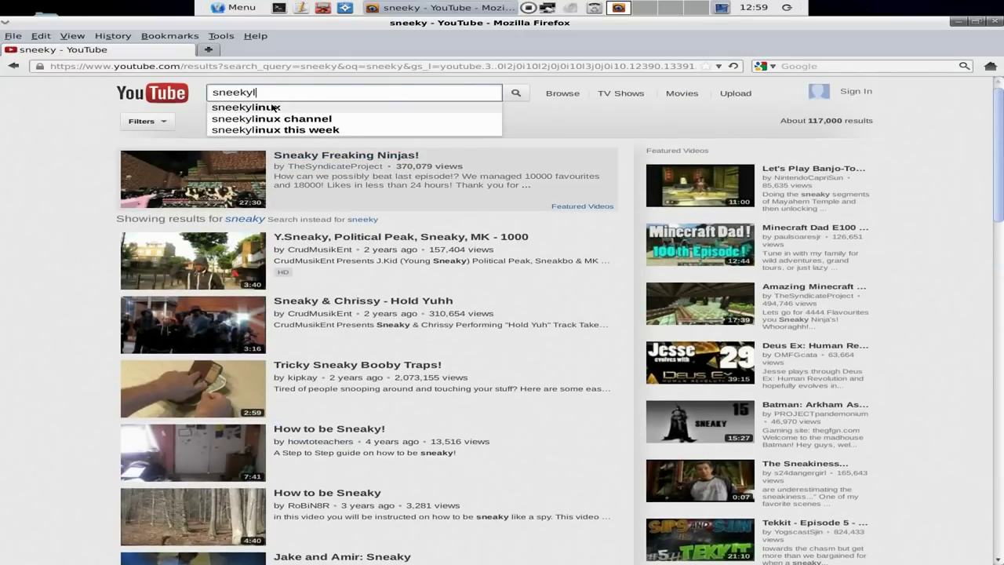
left_click(272, 108)
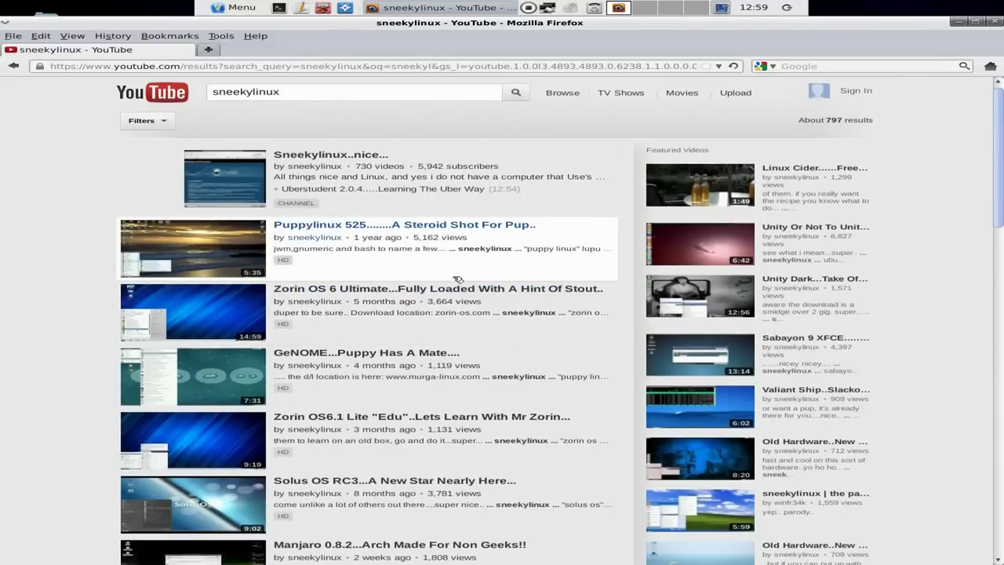
- Play the "Manjaro 0.8.2...Arch Made For Non Geeks!!" video from the results and skip its advertisement
scroll(445, 393, "down", 2)
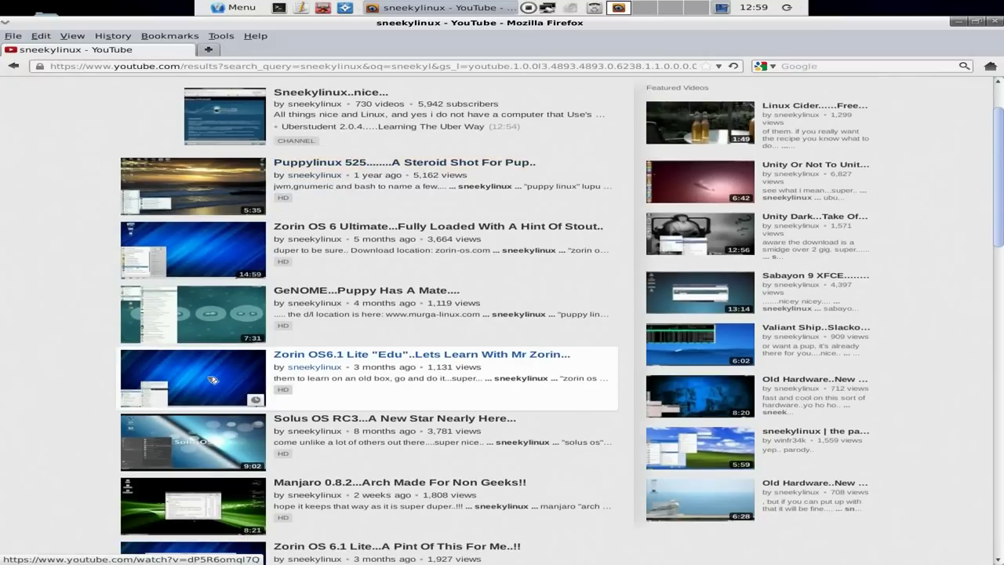
scroll(229, 435, "down", 3)
left_click(207, 416)
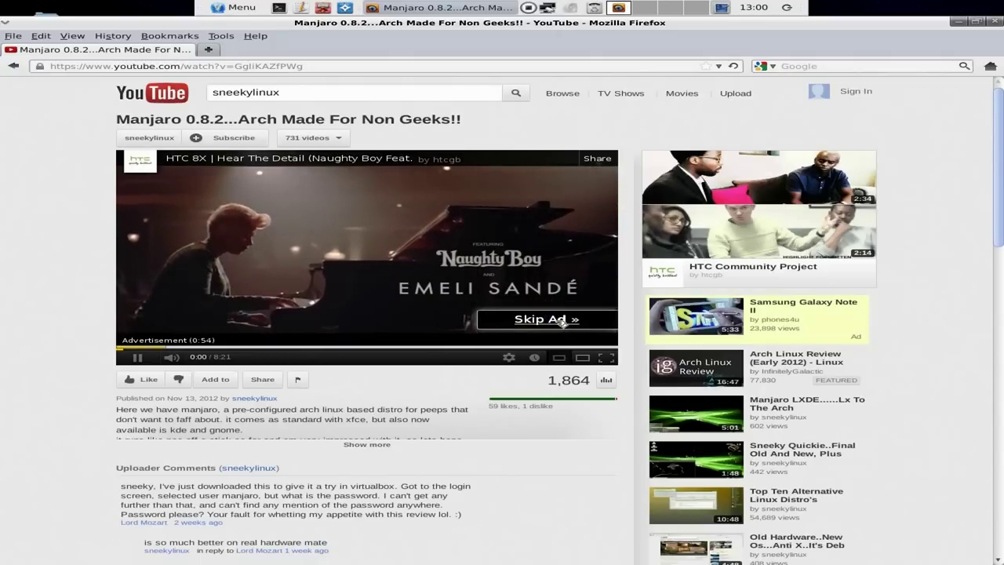
left_click(559, 324)
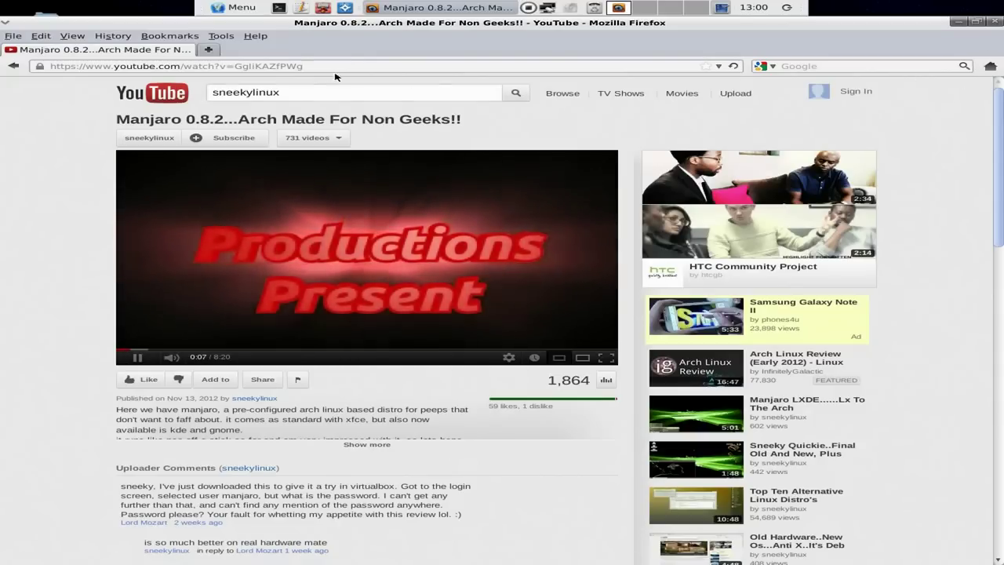
- Check the version information of Firefox and close the browser
left_click(260, 37)
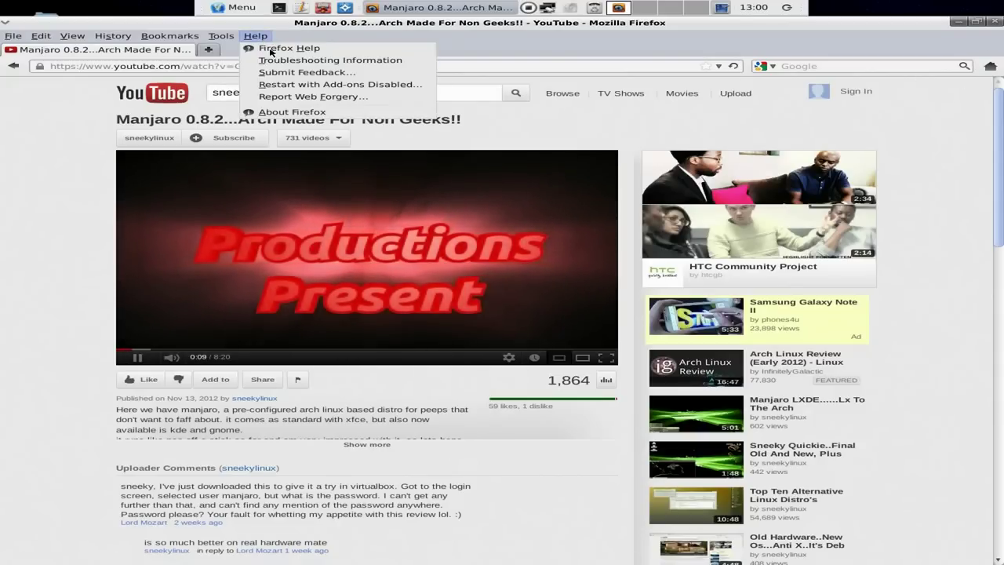
left_click(302, 115)
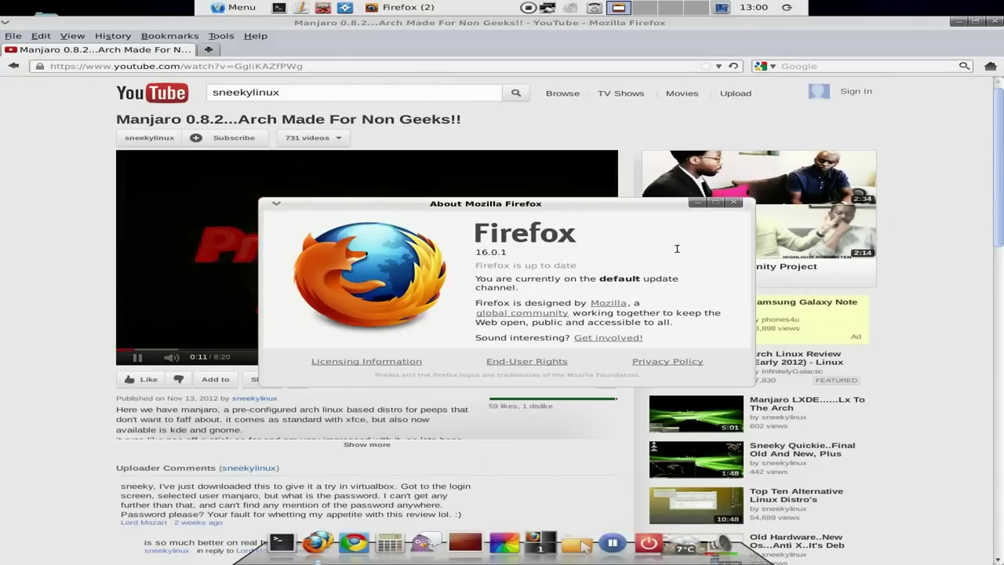
left_click(733, 203)
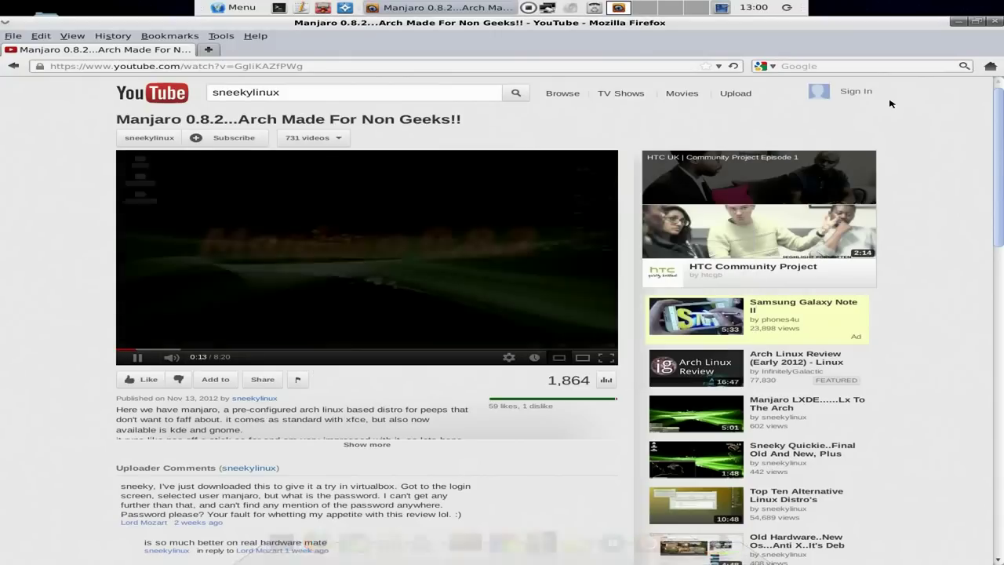
left_click(999, 22)
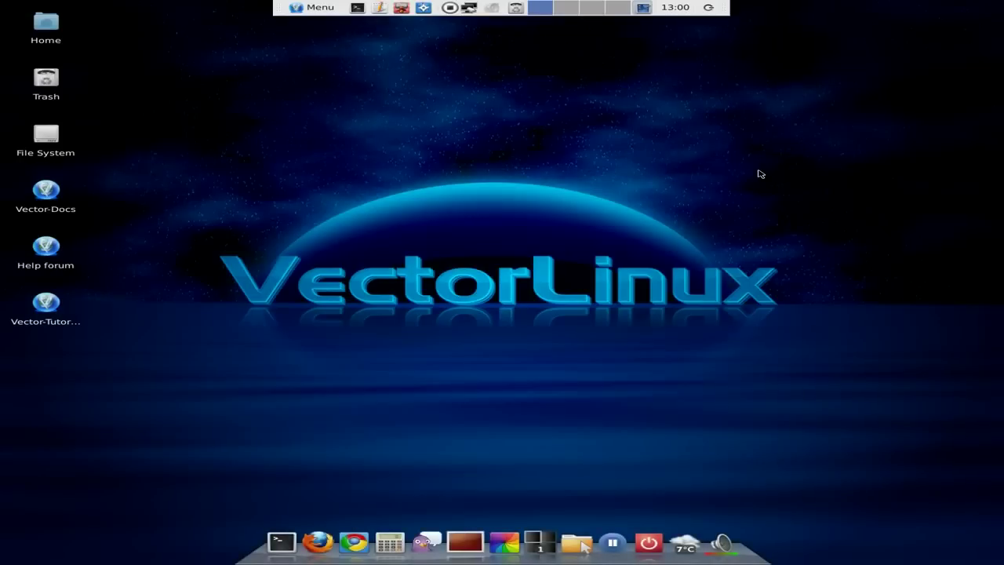
- Visit the Chrome Web Store in Google Chrome, permanently dismissing the default-browser prompt, and close the browser
left_click(357, 543)
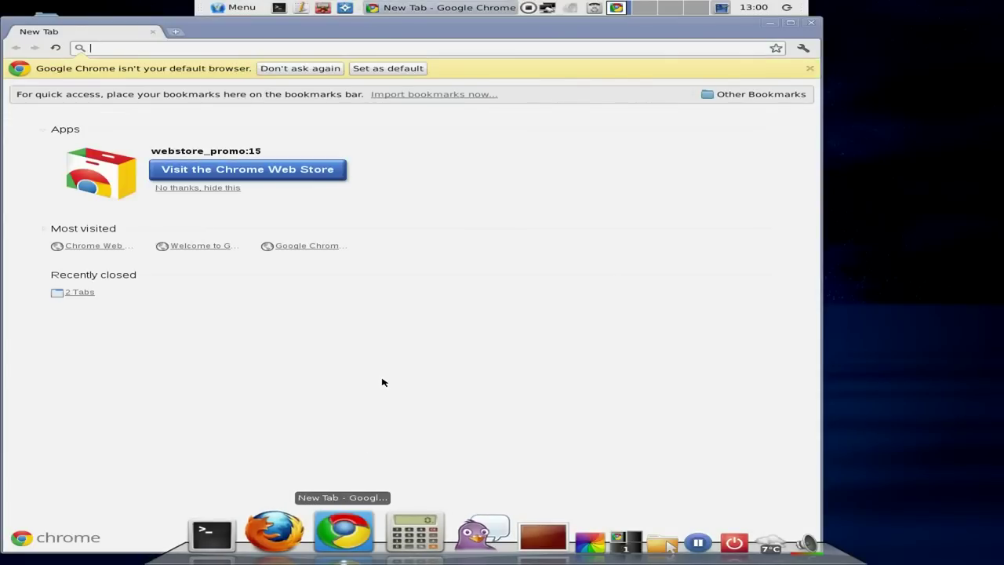
left_click(255, 170)
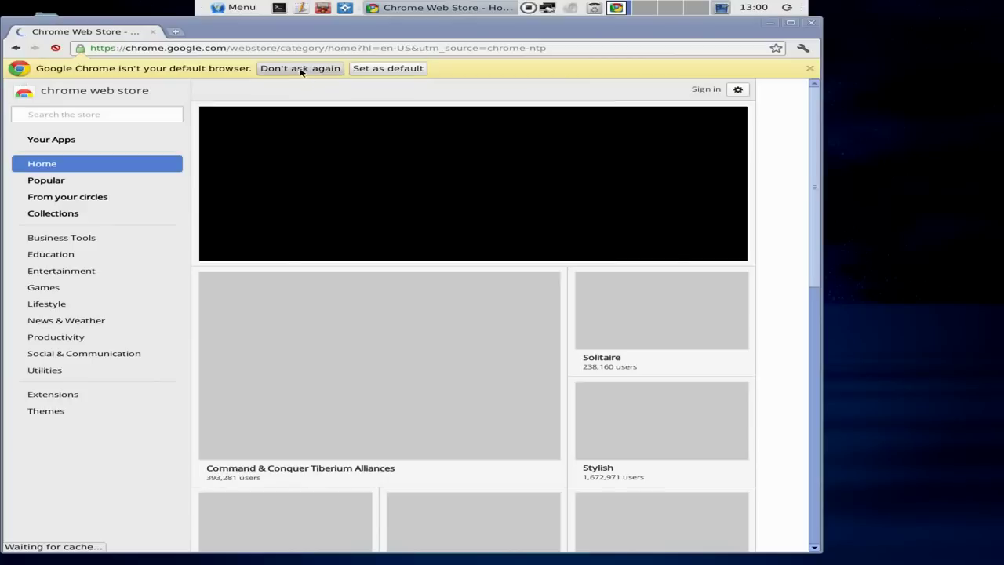
left_click(301, 69)
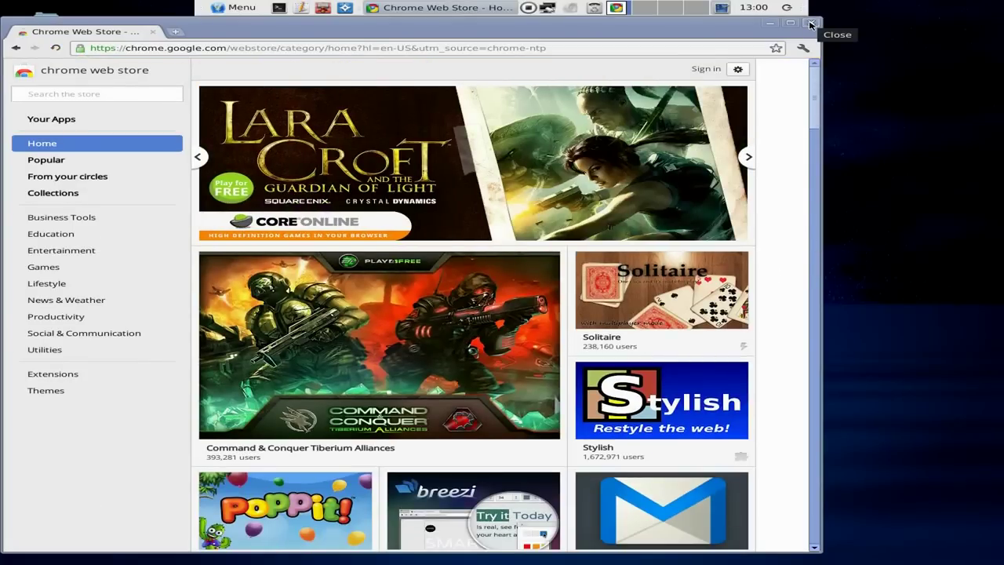
left_click(810, 25)
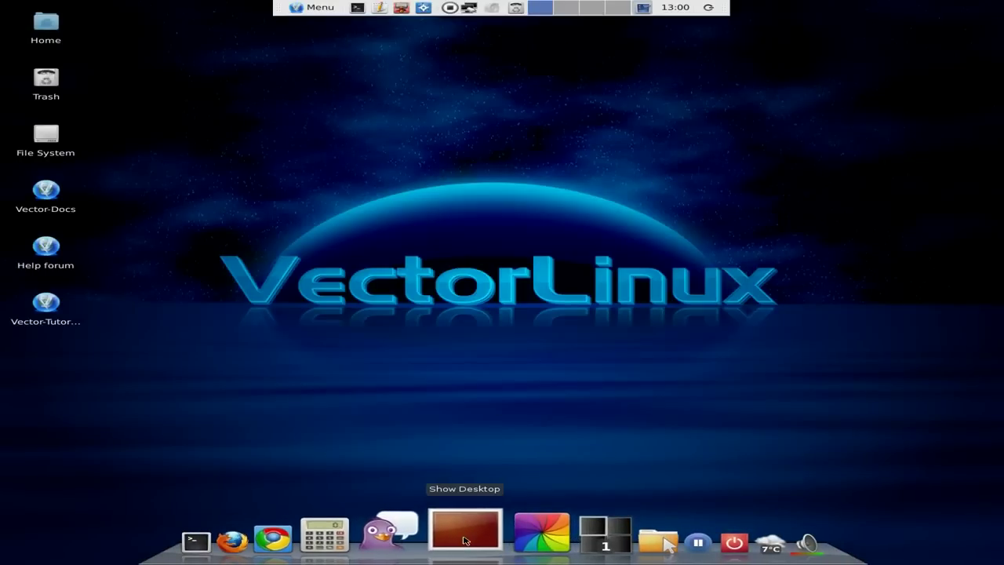
- View the contents of the home folder in the file manager and close it
mouse_move(500, 540)
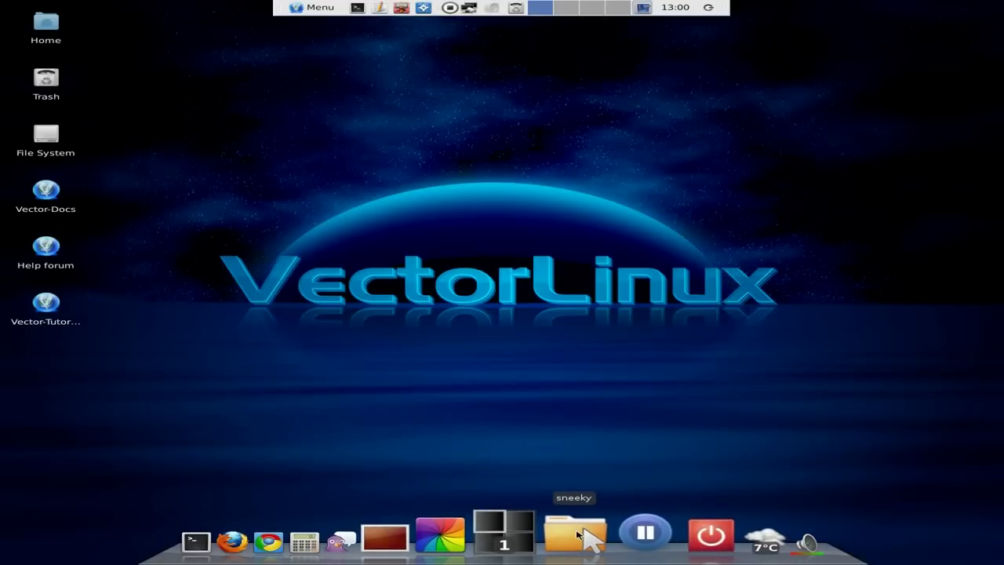
left_click(581, 536)
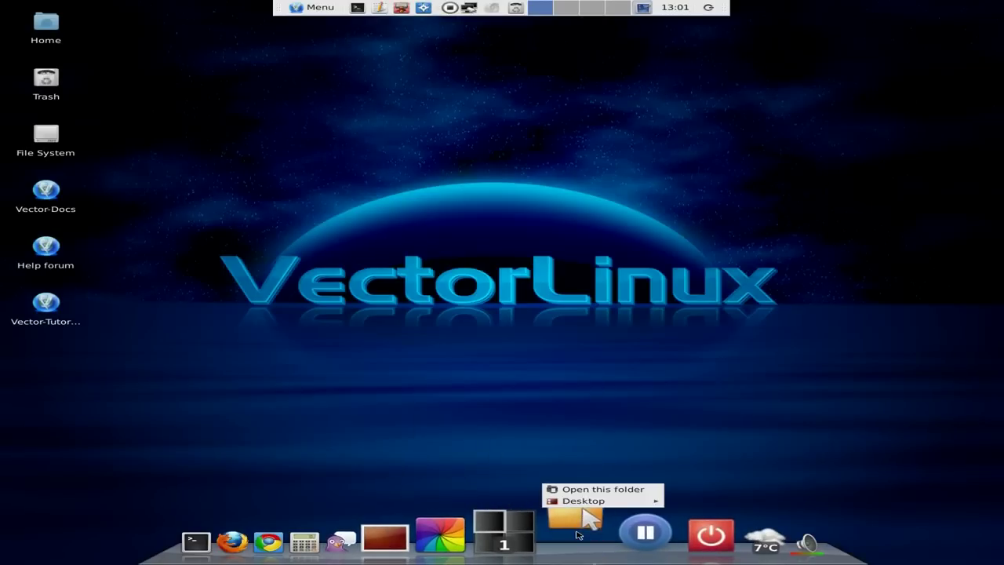
left_click(596, 489)
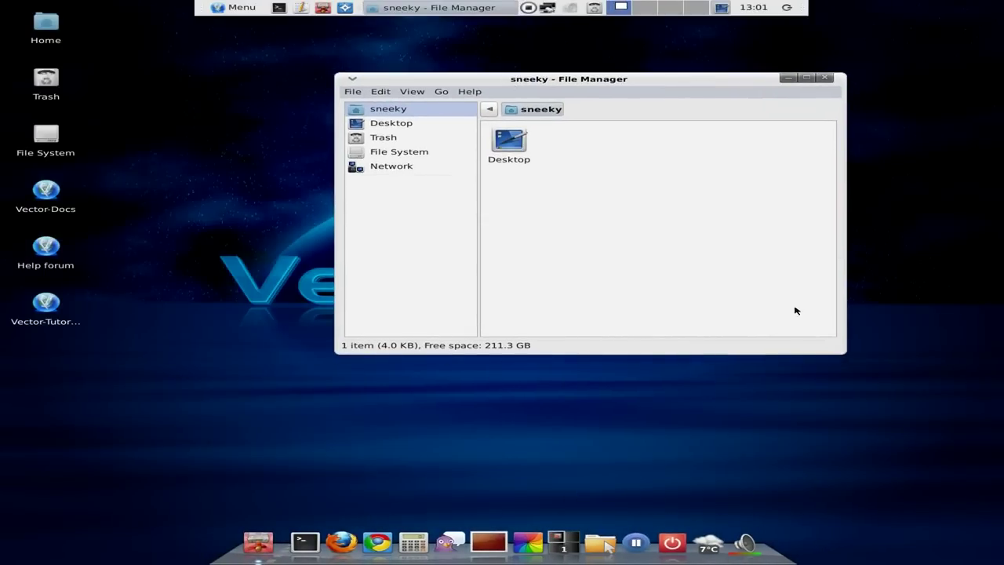
left_click(825, 79)
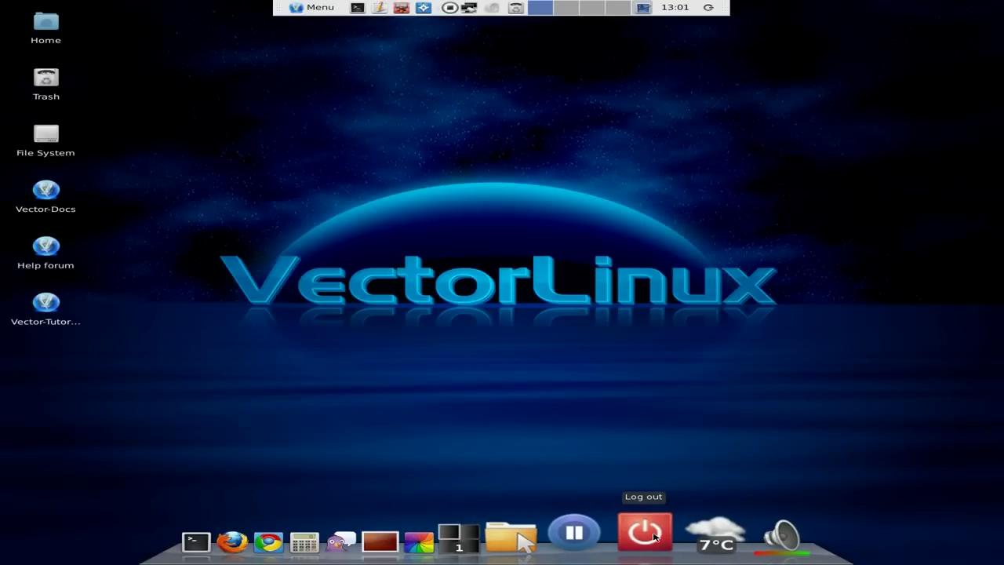
- View the desktop options offered in the Xfce Settings Manager and close it
mouse_move(683, 536)
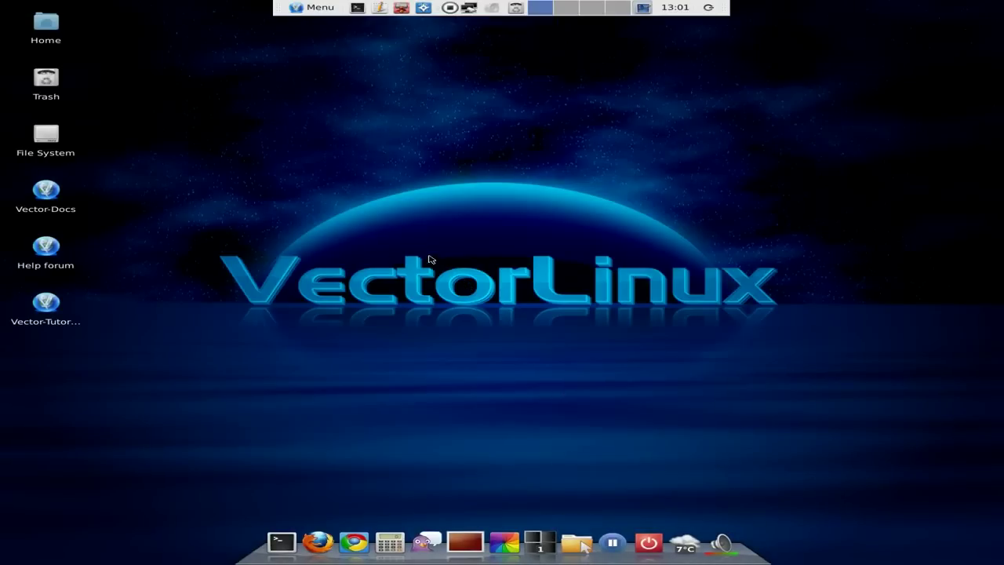
left_click(309, 8)
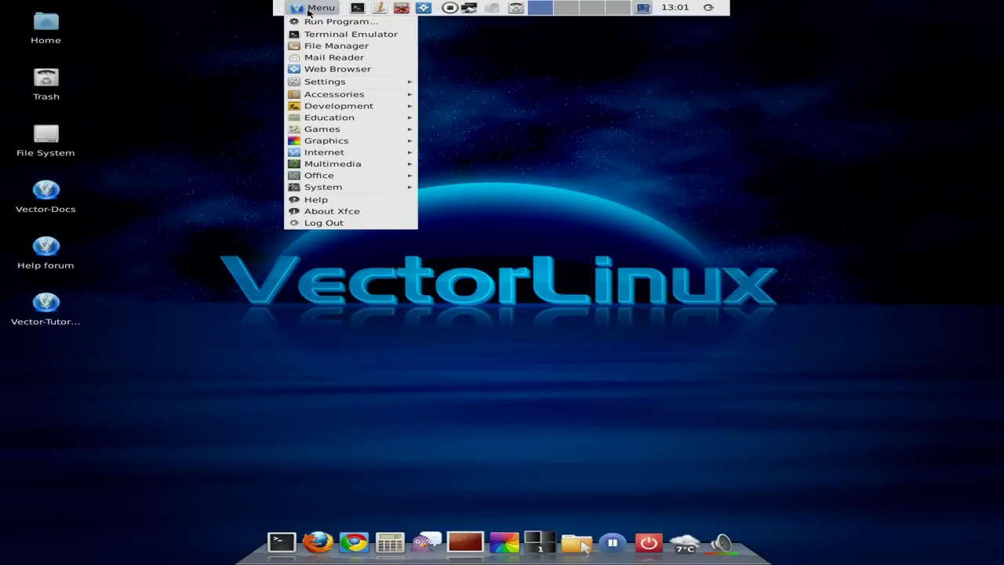
mouse_move(343, 85)
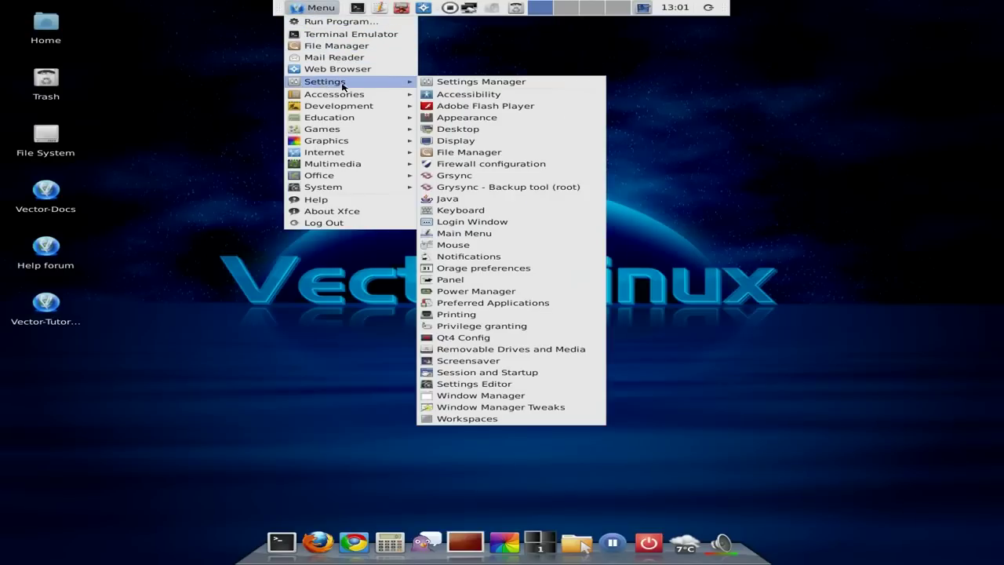
left_click(461, 83)
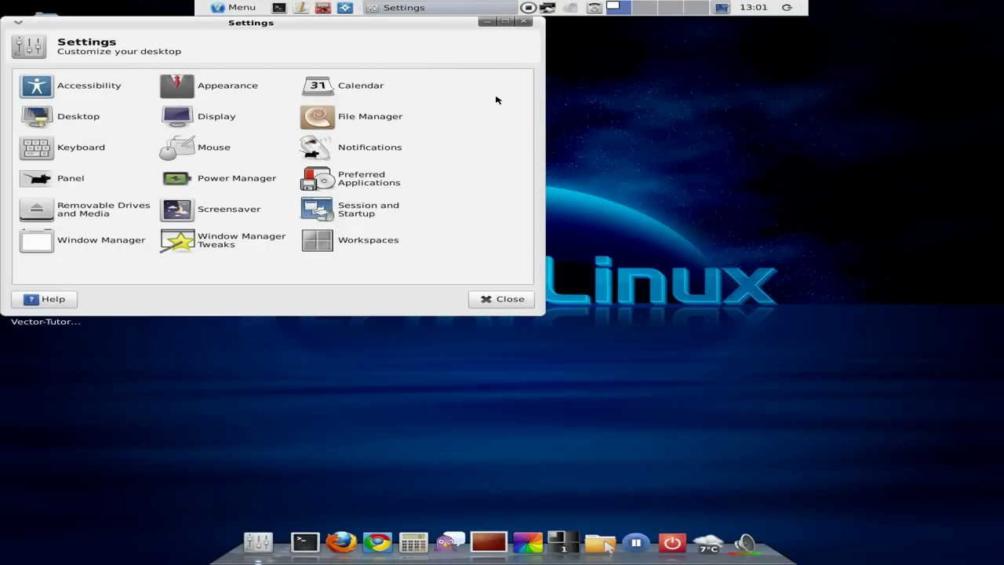
left_click(524, 22)
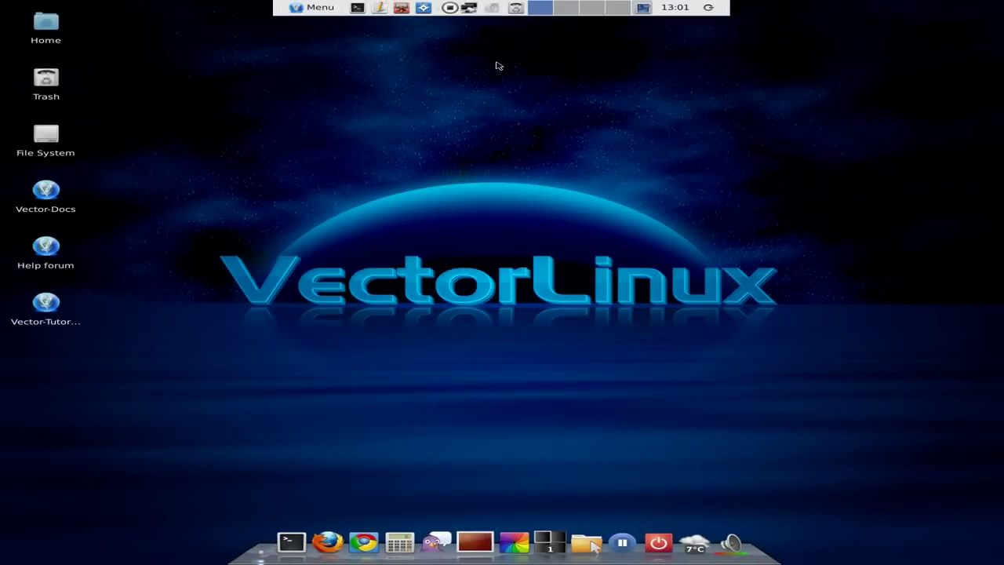
- Review the Settings and Education application categories and launch wxMaxima
left_click(313, 9)
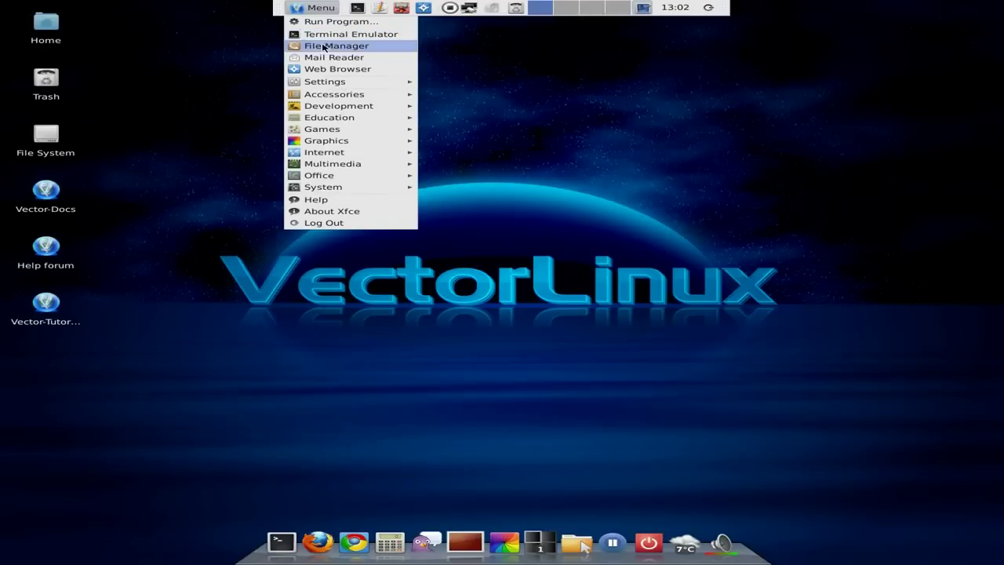
mouse_move(329, 95)
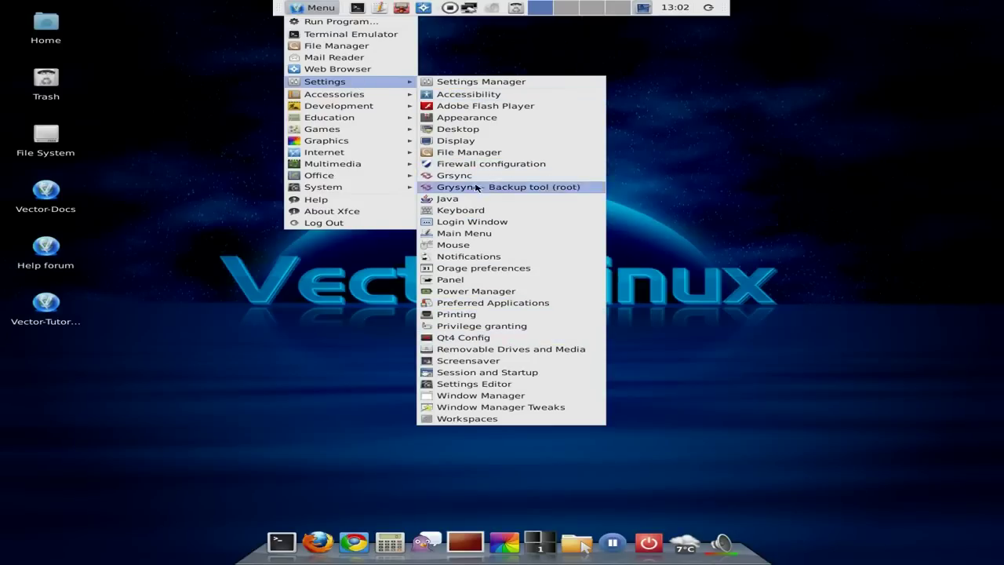
mouse_move(360, 97)
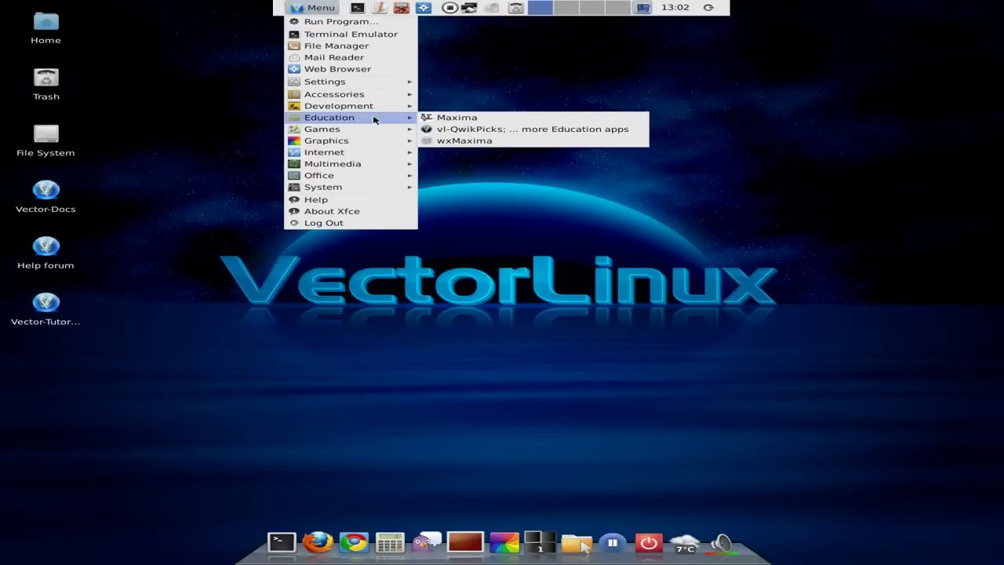
left_click(474, 143)
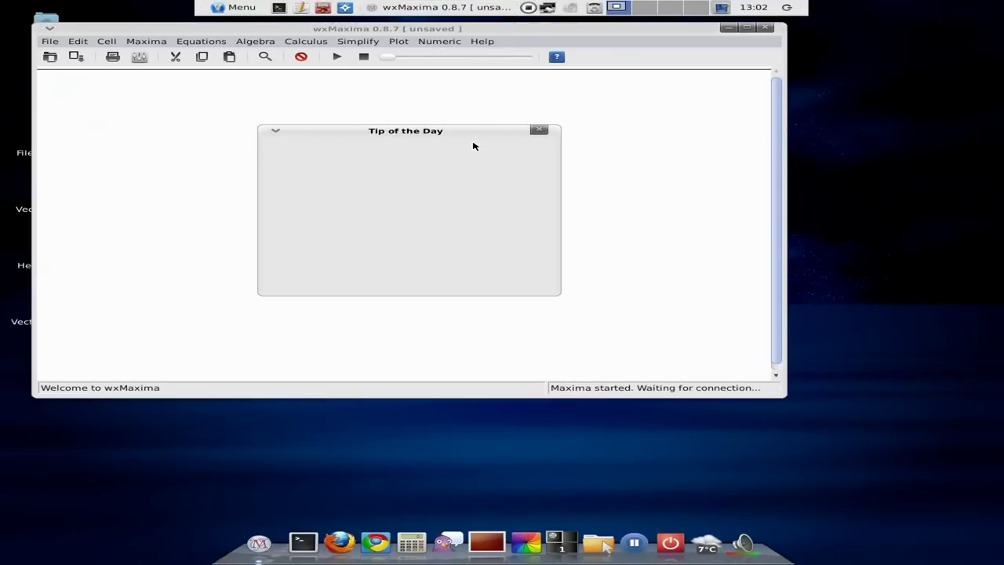
- Dismiss the tip of the day, generate a 3 by 3 matrix with the default expression in wxMaxima, and close it without saving
left_click(521, 278)
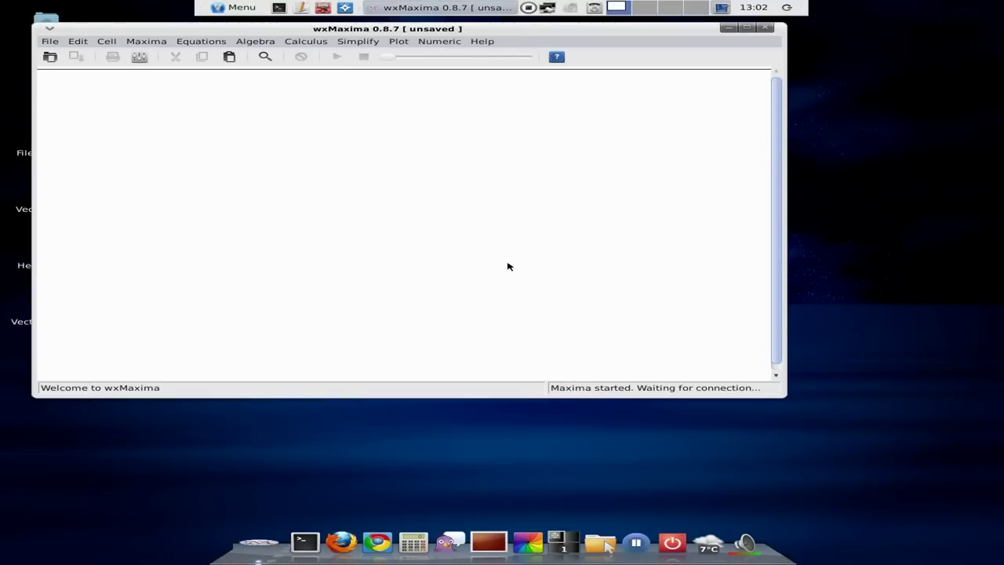
left_click(264, 42)
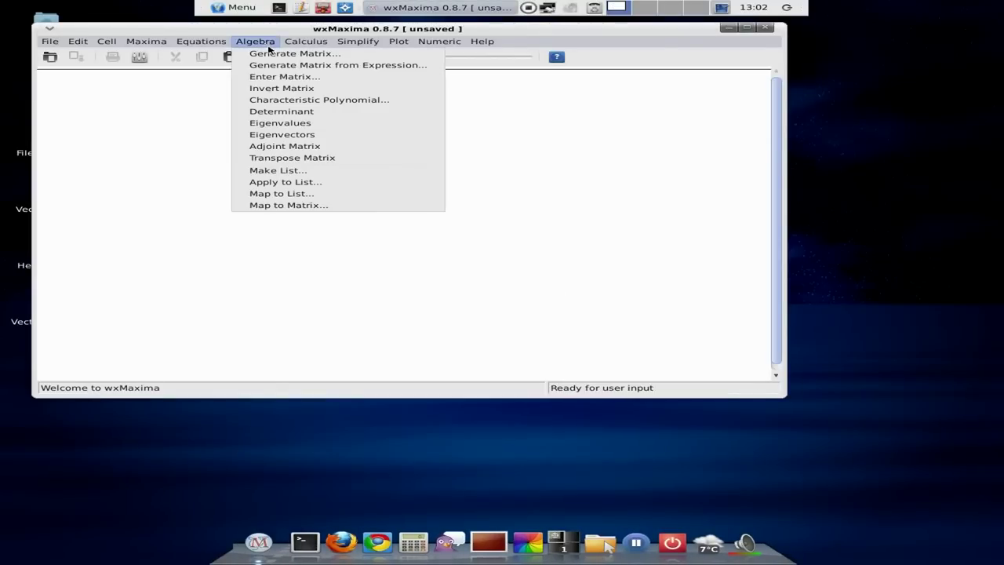
left_click(270, 51)
left_click(494, 253)
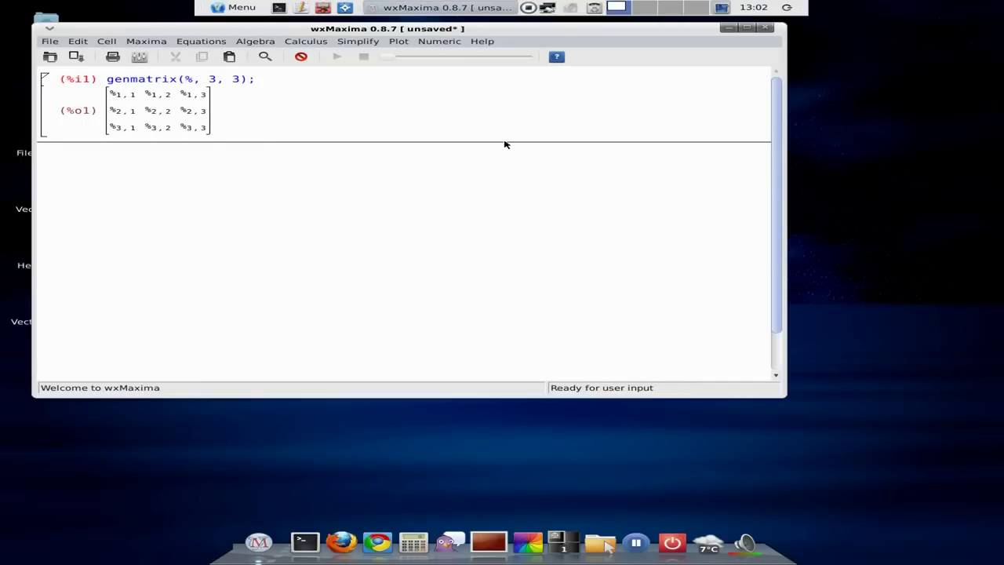
left_click(767, 27)
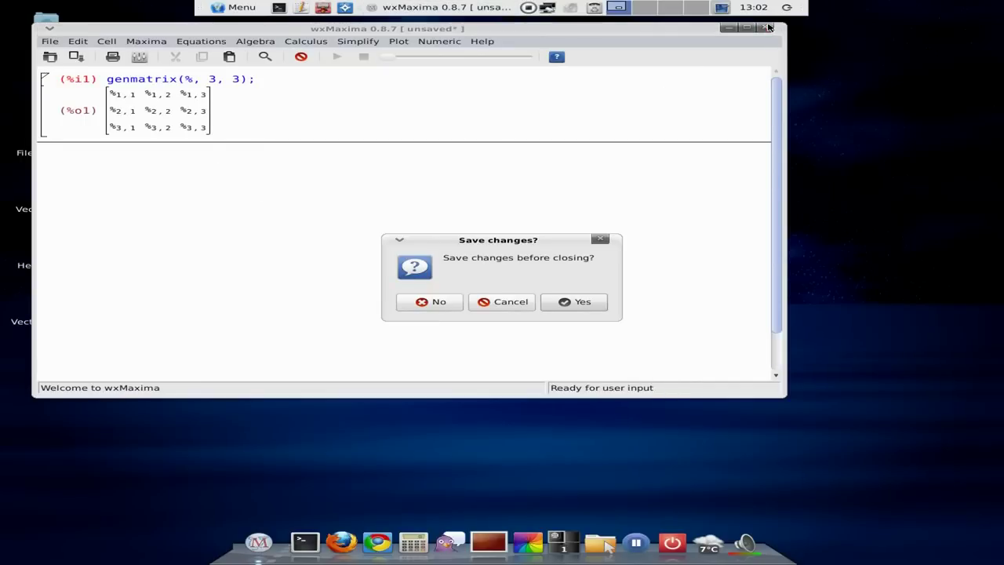
left_click(431, 301)
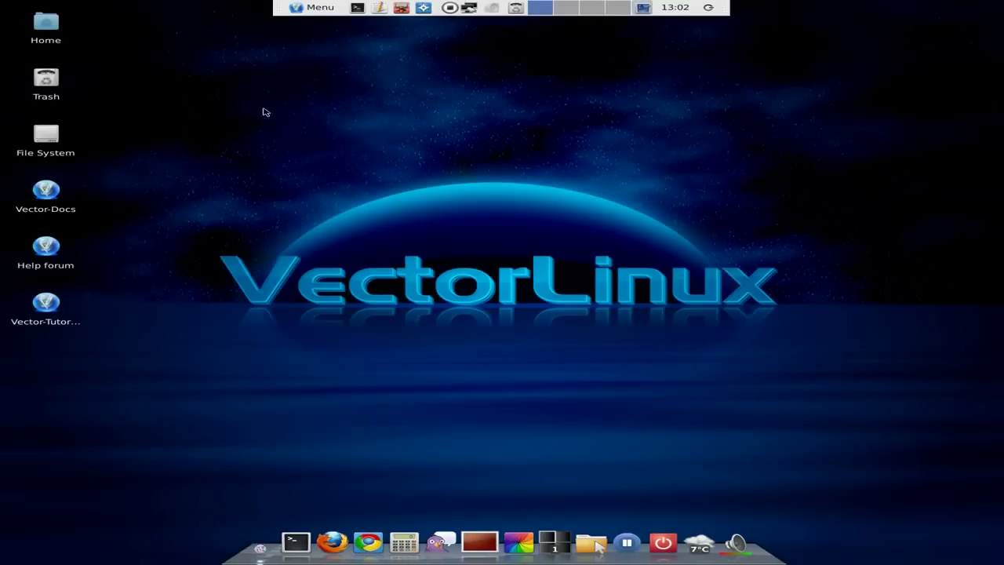
- Launch vl-QwikPicks for more Graphics apps and authorize it with the administrative password
left_click(306, 12)
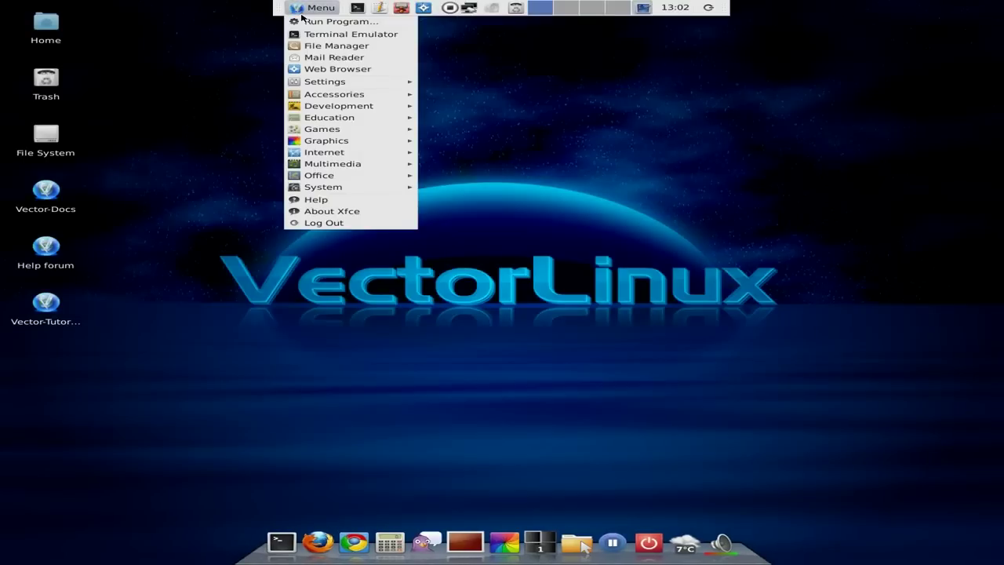
mouse_move(333, 141)
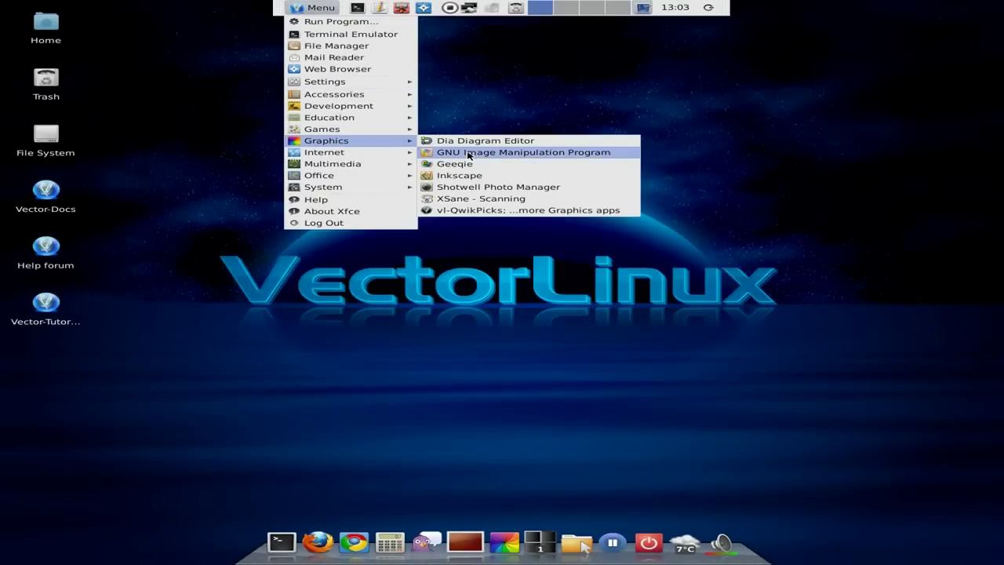
left_click(465, 211)
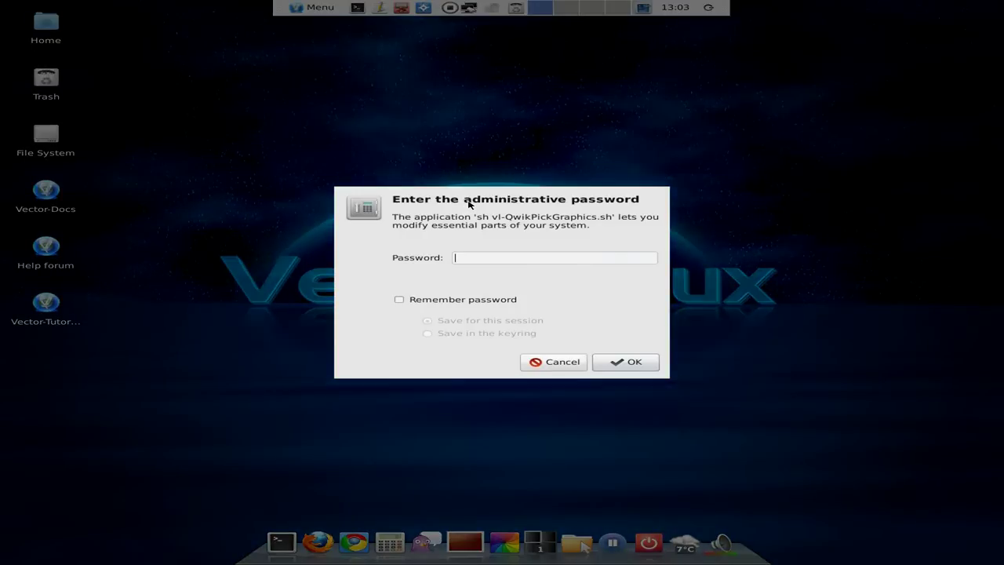
type("********")
key("Return")
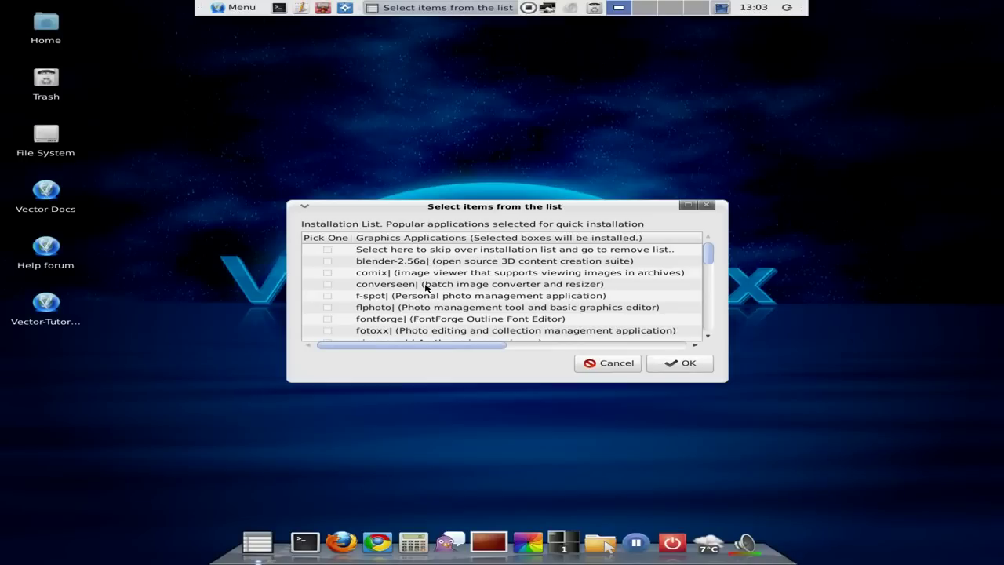
- Look through the installable graphics applications, select GPS (Gimp Paint Studio), and confirm its installation
scroll(510, 296, "down", 2)
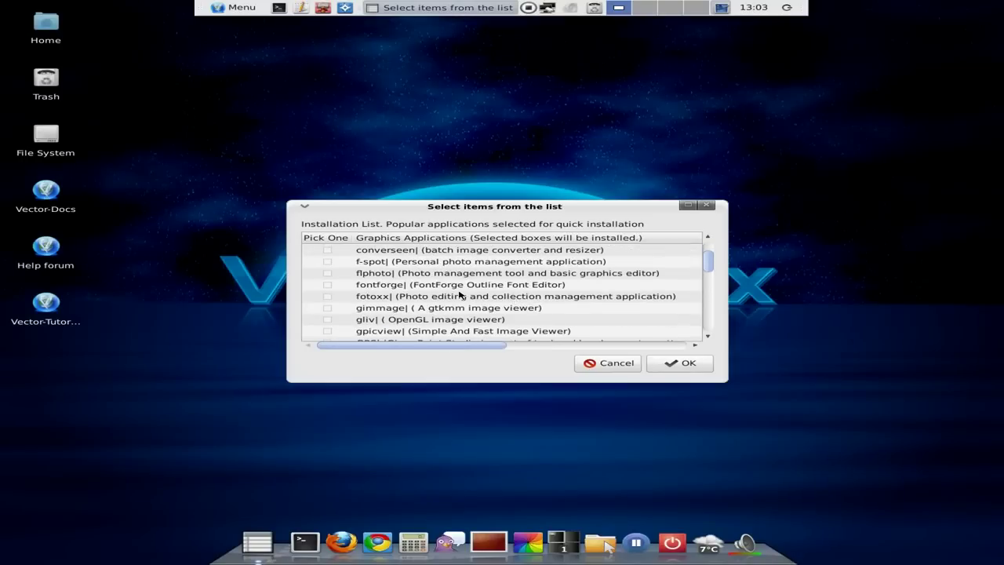
scroll(506, 291, "down", 1)
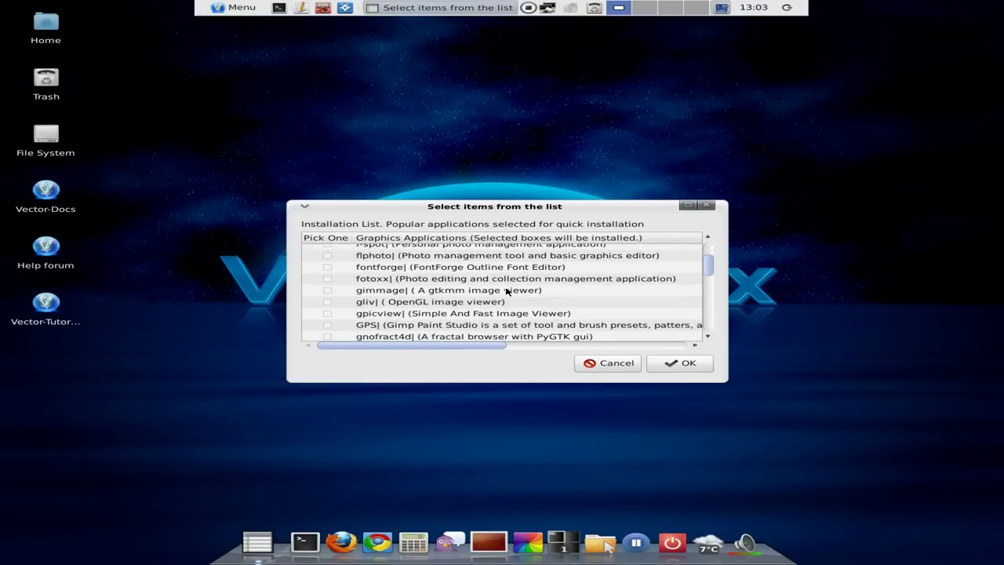
scroll(505, 291, "down", 3)
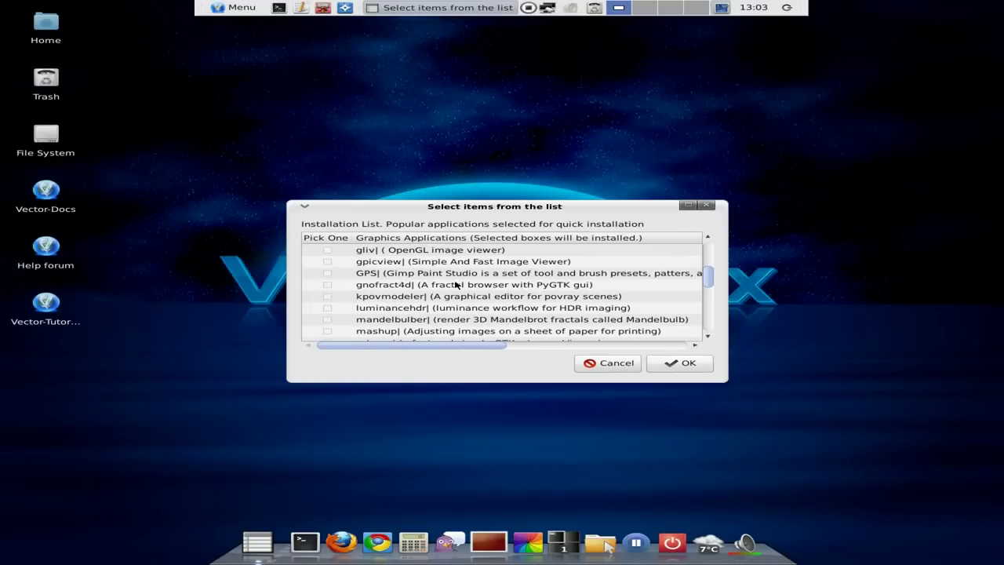
left_click_drag(507, 340, 323, 350)
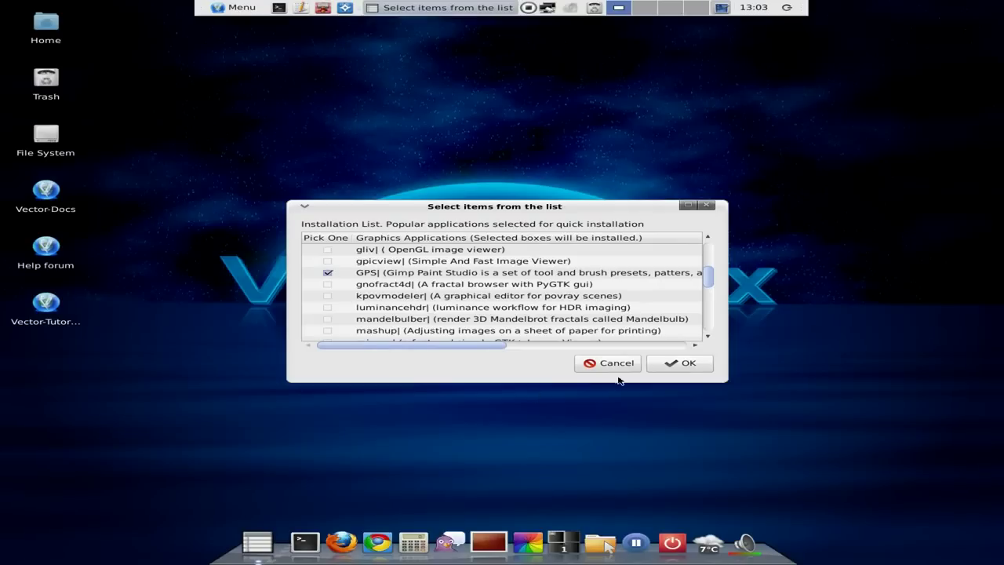
left_click(682, 363)
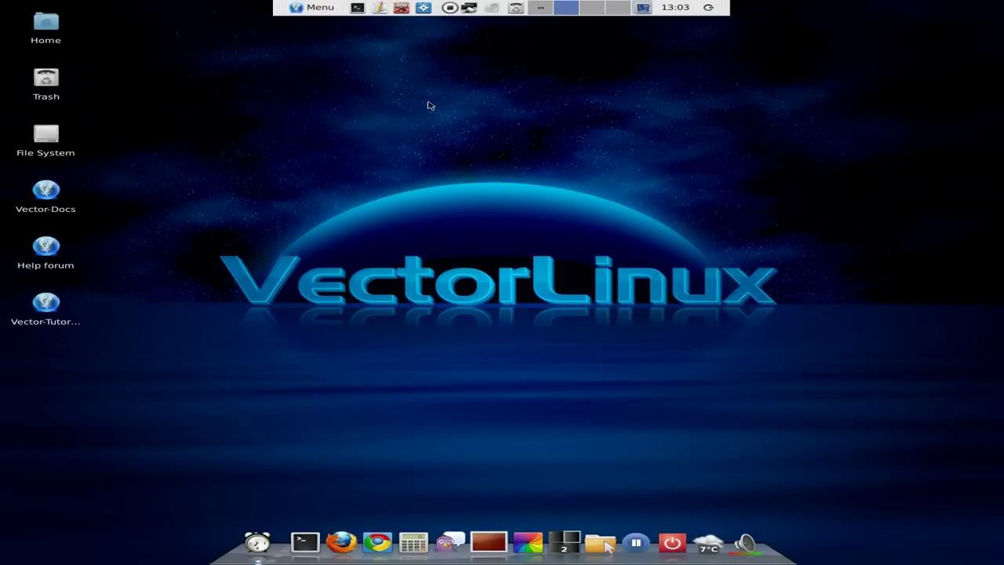
- Review the Internet application category and finish vl-QwikPicks by answering its uninstall question and dismissing the information message
left_click(318, 10)
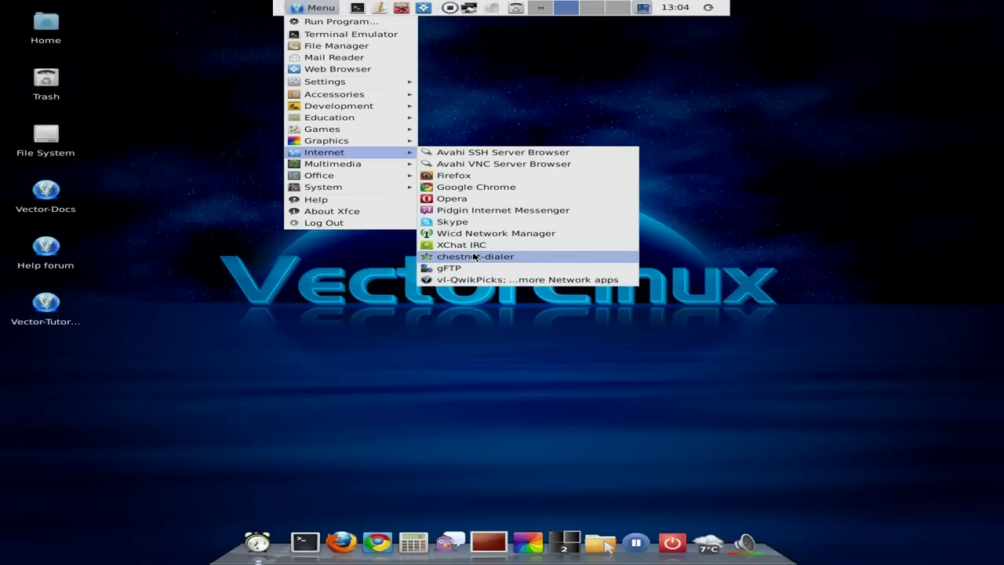
left_click(475, 257)
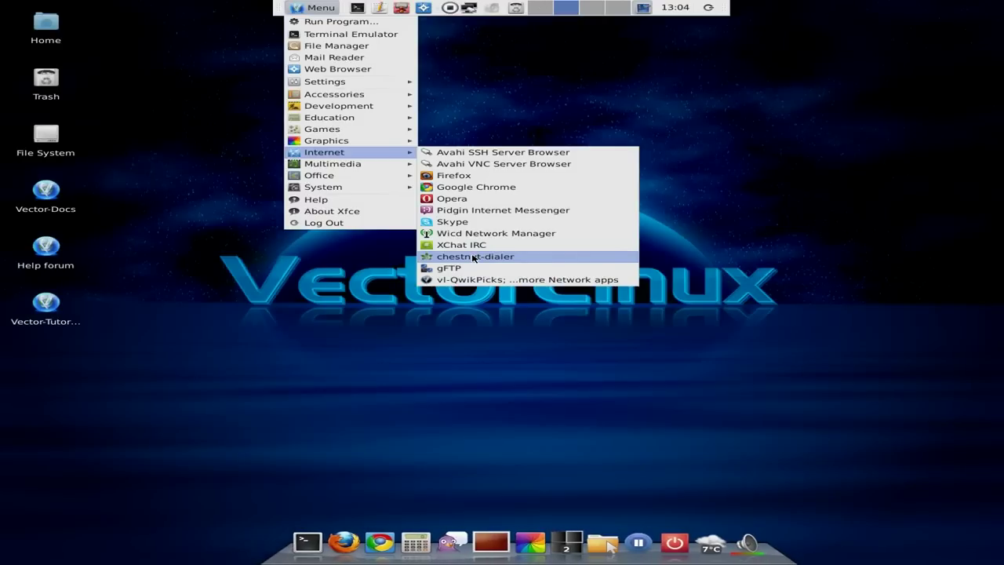
left_click(474, 257)
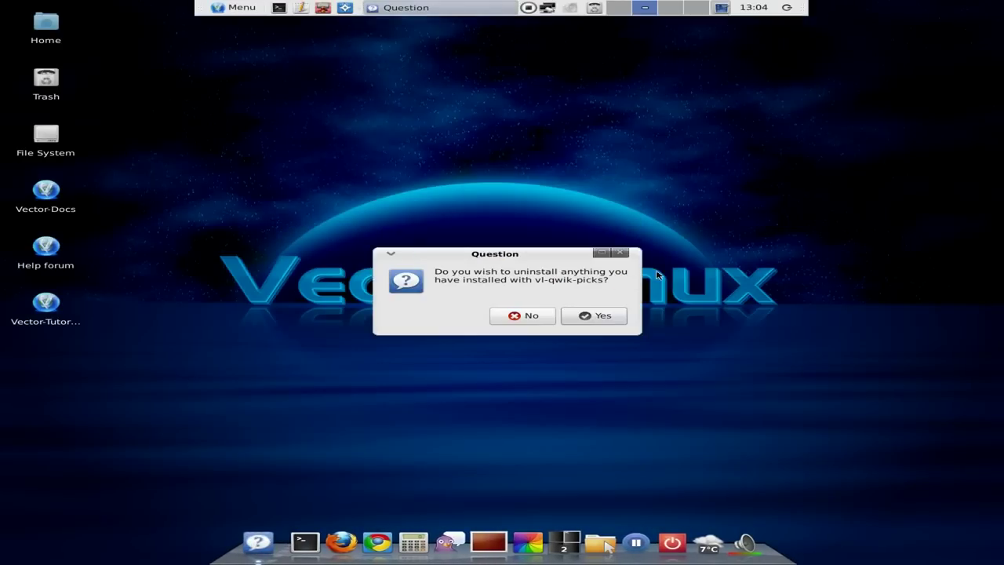
left_click(588, 316)
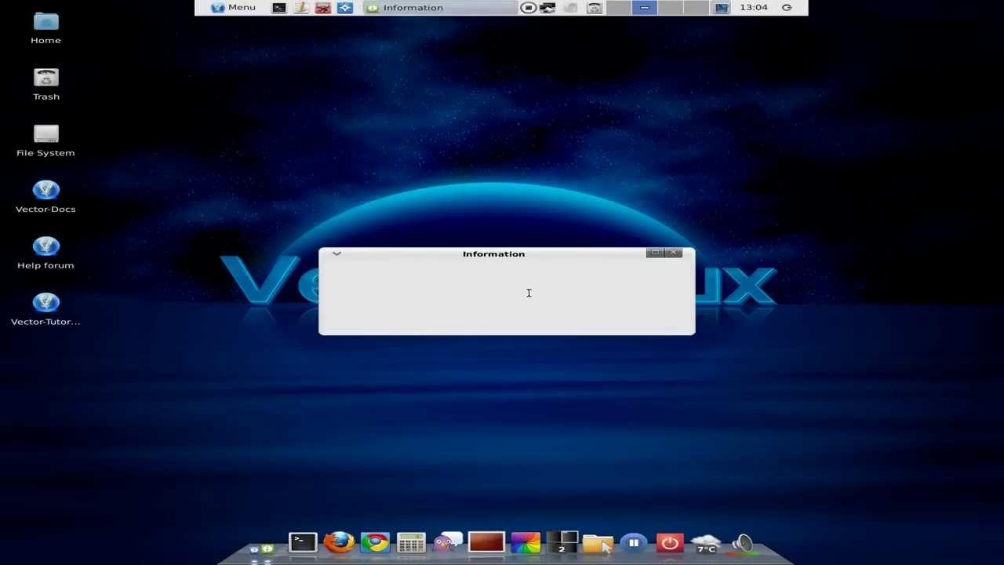
left_click(629, 316)
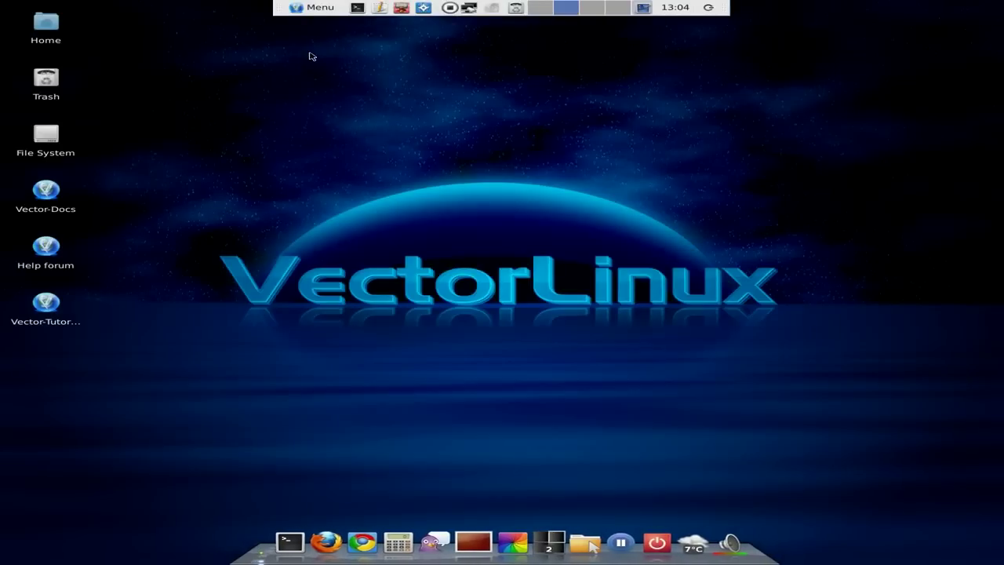
- Review the Multimedia application category, open OpenShot Video Editor to view its interface, and close it
left_click(297, 9)
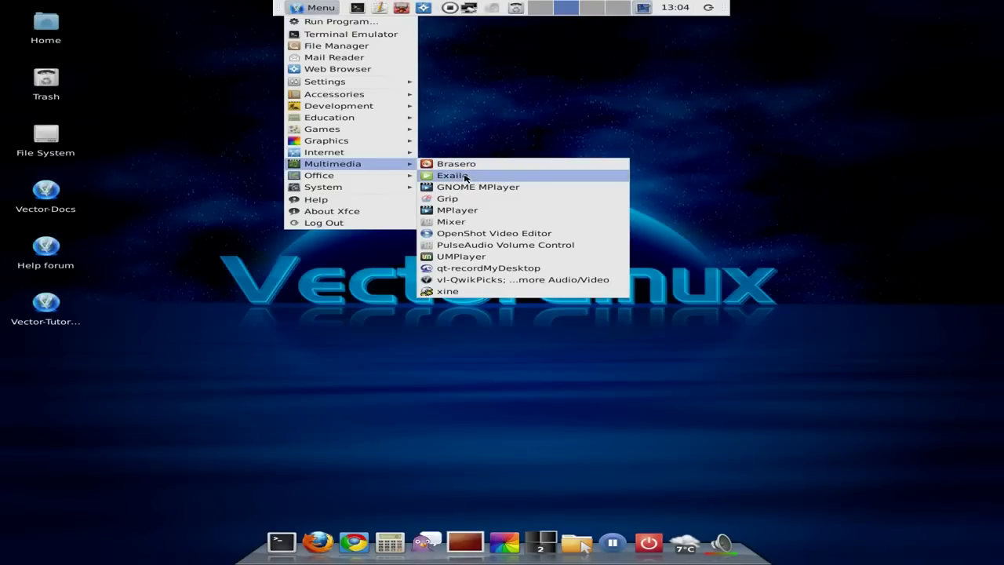
left_click(458, 235)
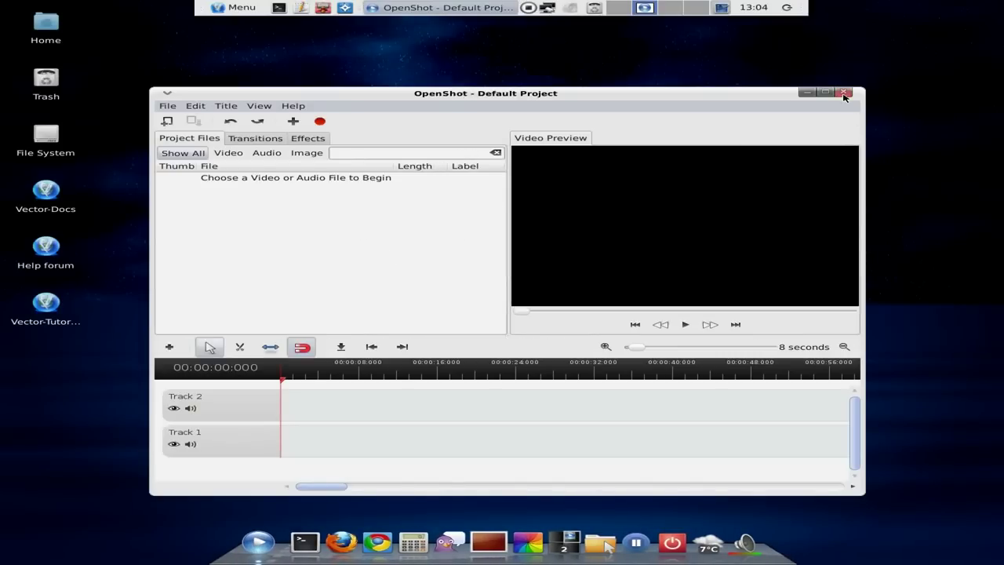
key("ctrl+q")
- Open AbiWord from the Office applications, check its version information, and close the word processor
left_click(298, 9)
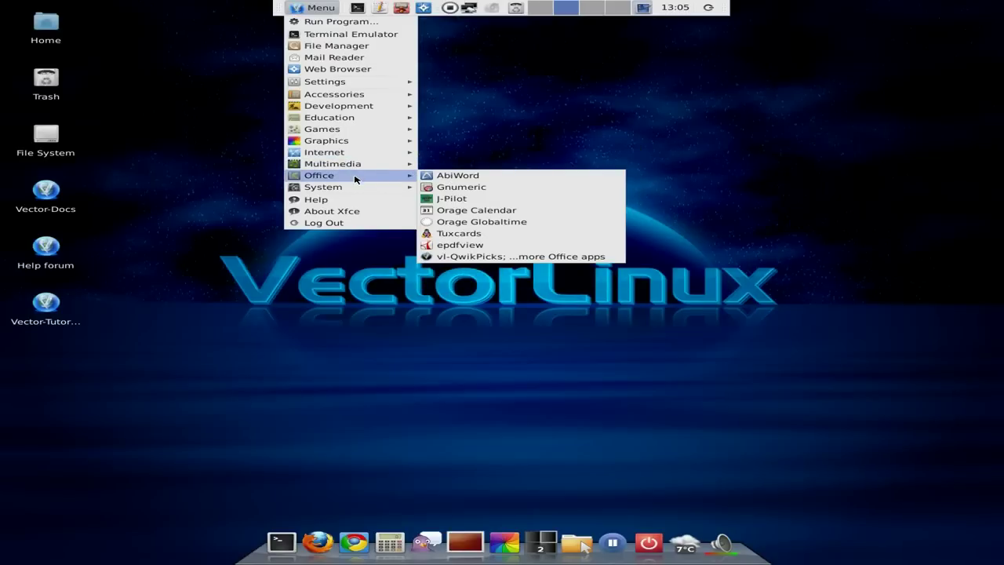
left_click(471, 177)
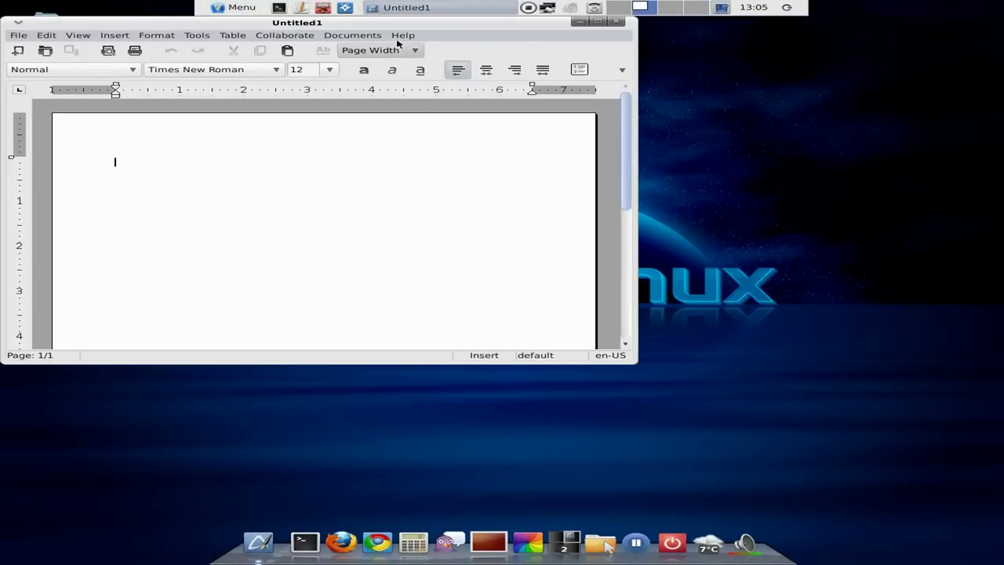
left_click(400, 35)
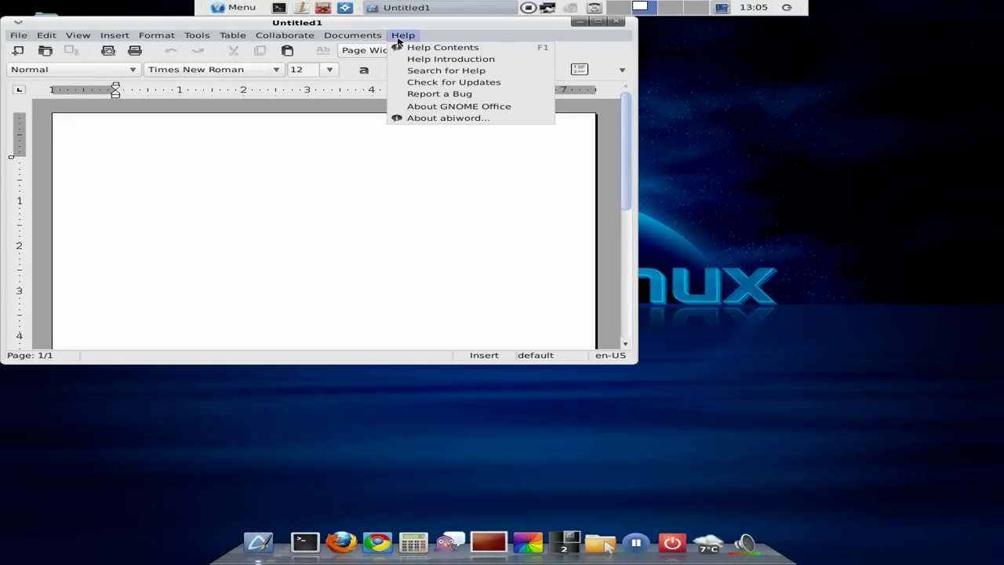
left_click(417, 119)
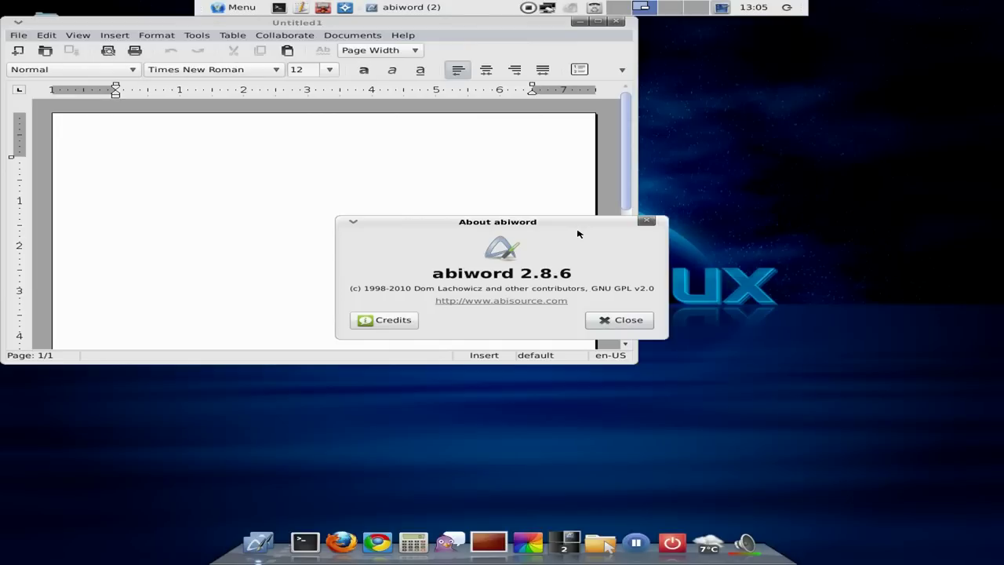
left_click(611, 320)
left_click(616, 22)
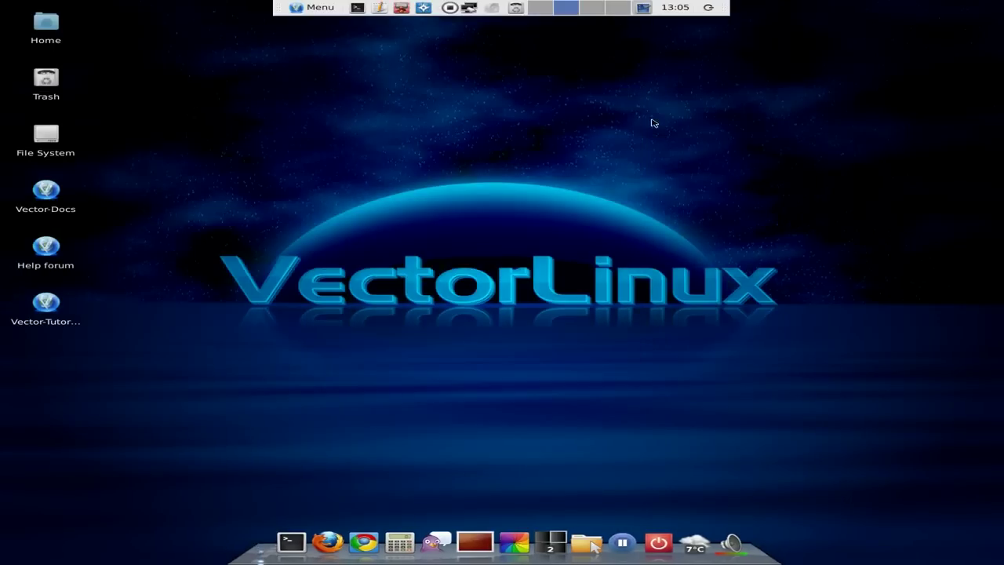
- Review the System application category, open Htop to examine processor and memory usage, and close it
left_click(298, 10)
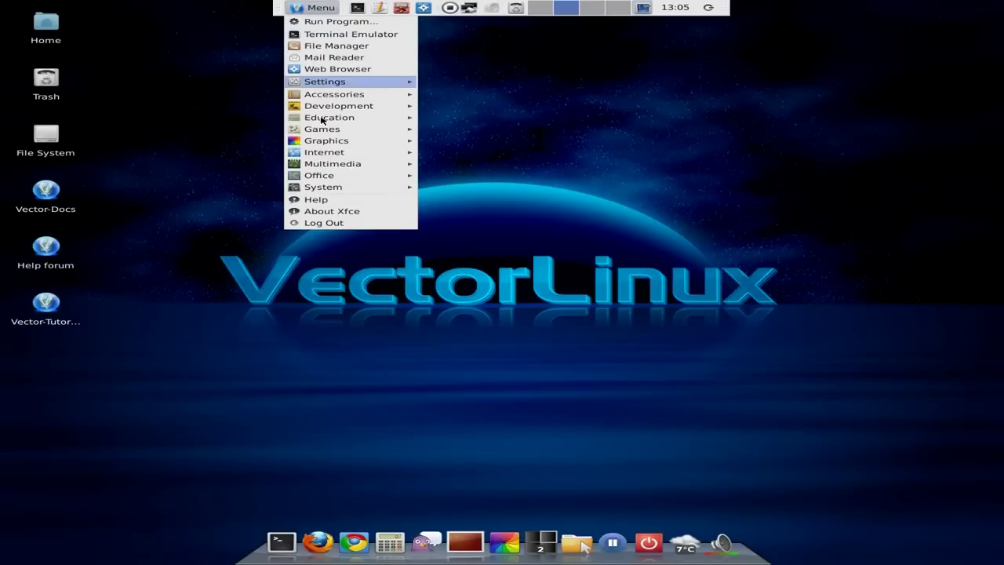
mouse_move(335, 177)
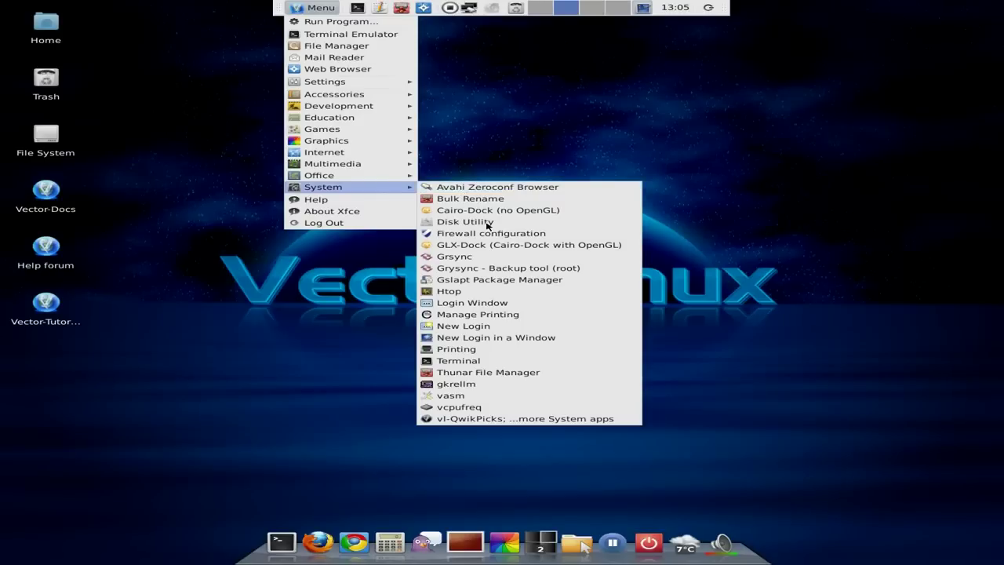
left_click(466, 292)
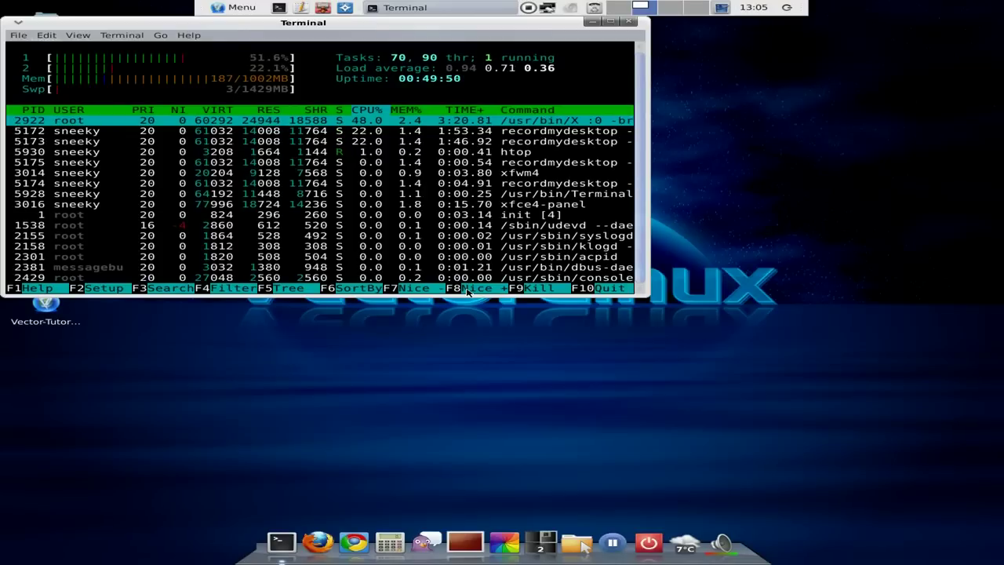
left_click(630, 23)
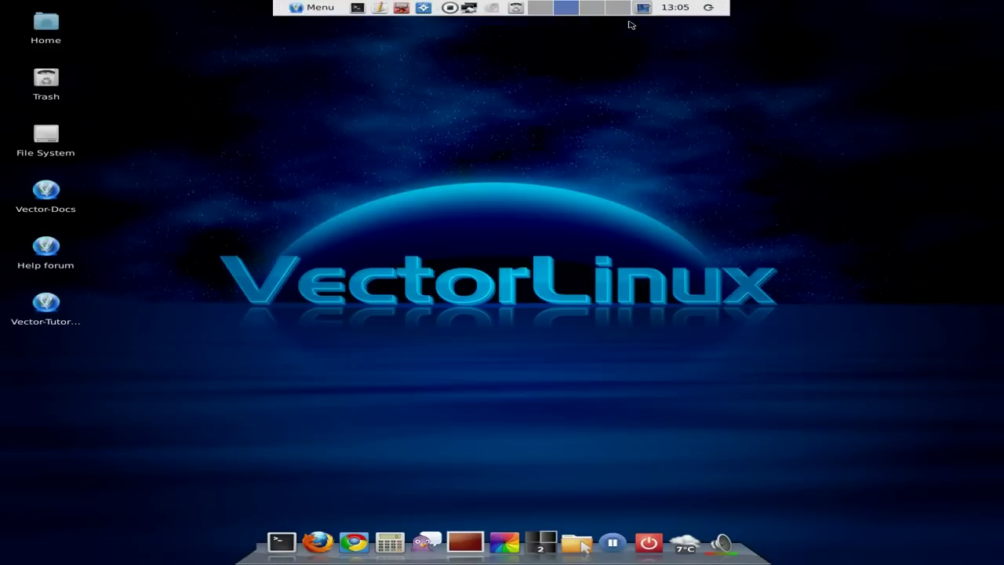
- Open the Gslapt Package Manager with the administrative password, view its package list, and close it
left_click(300, 9)
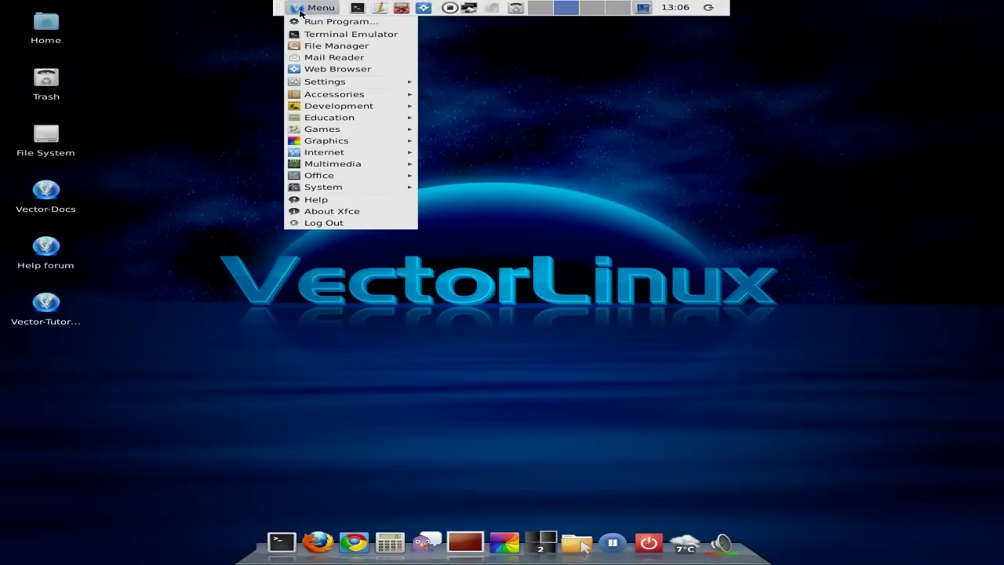
mouse_move(323, 180)
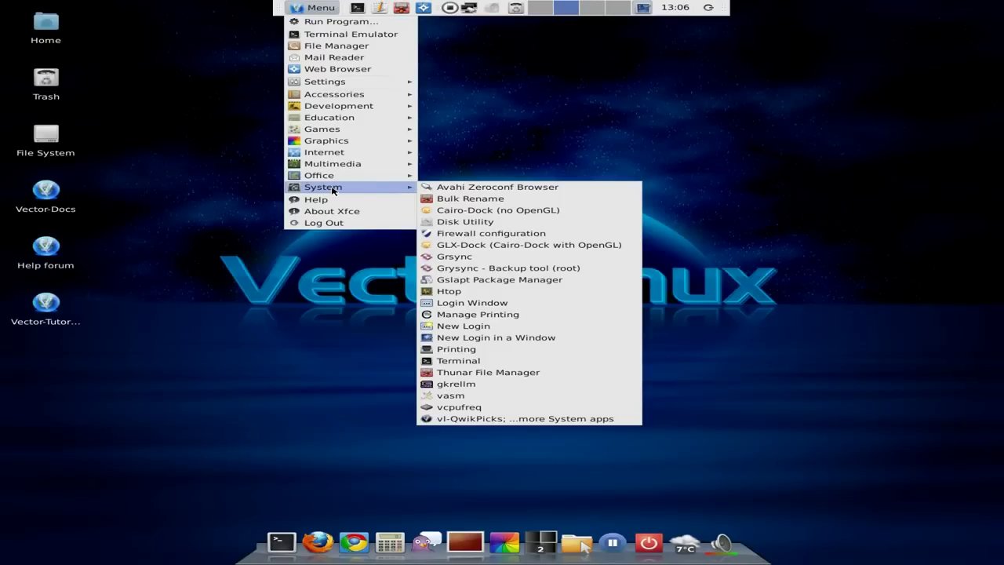
left_click(504, 280)
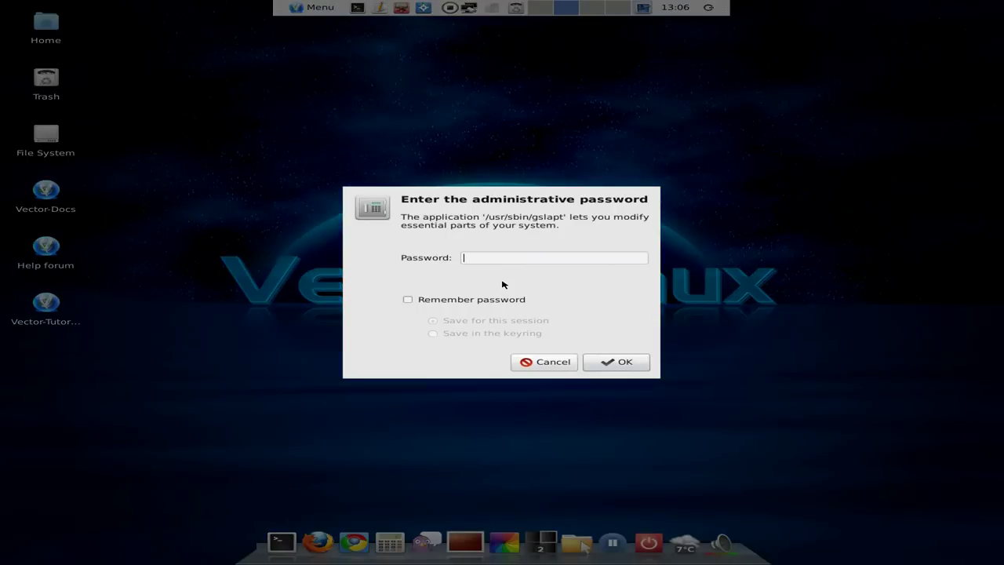
type("*********")
key("Return")
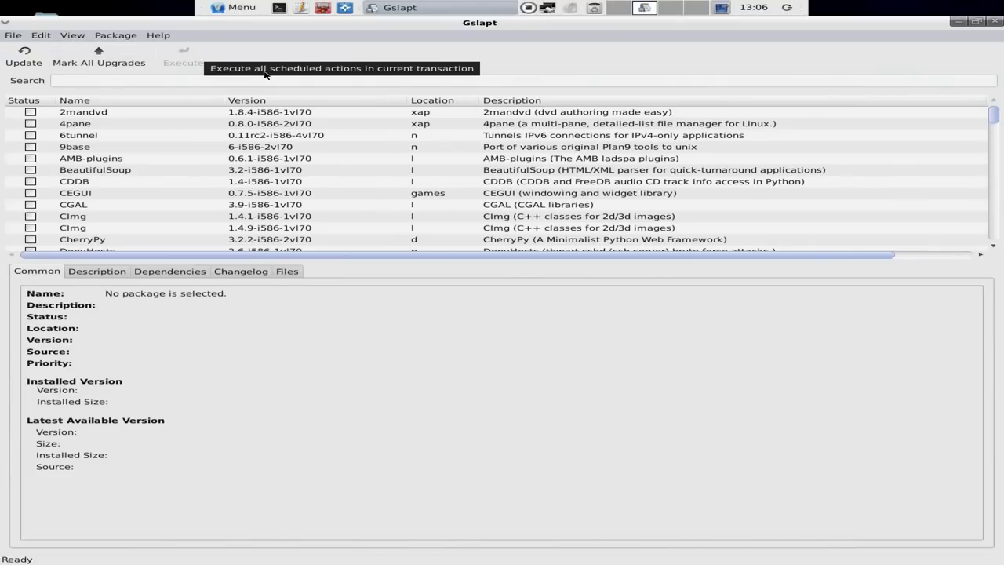
left_click(995, 23)
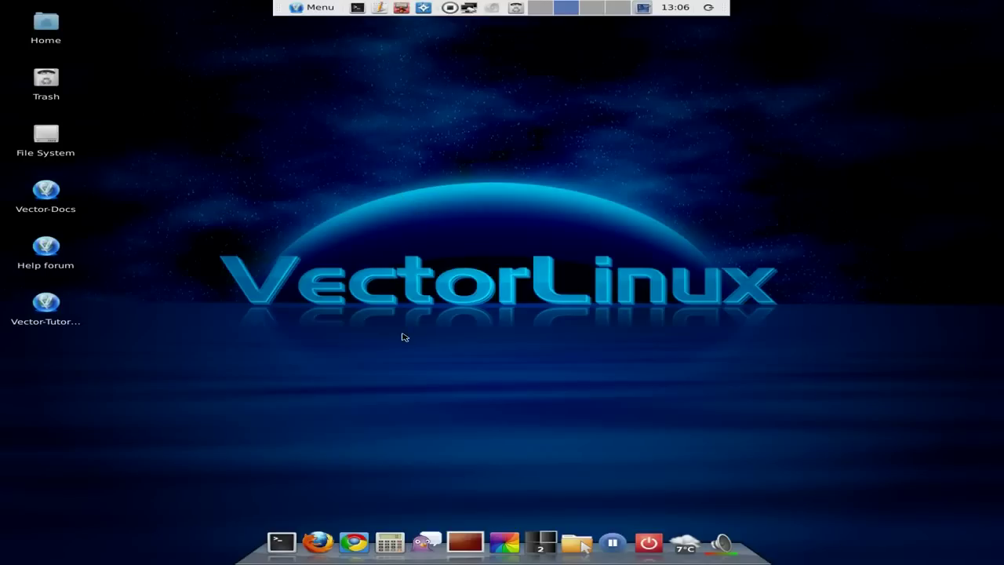
- Open Firefox, search Google for "vector linux", and look over the home page of the official VectorLinux website
left_click(317, 539)
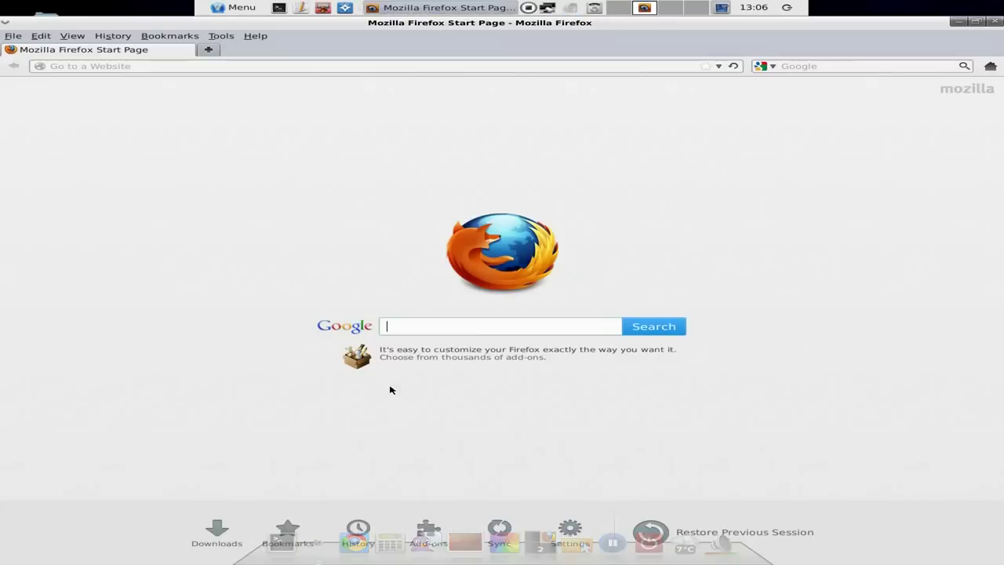
type("vect")
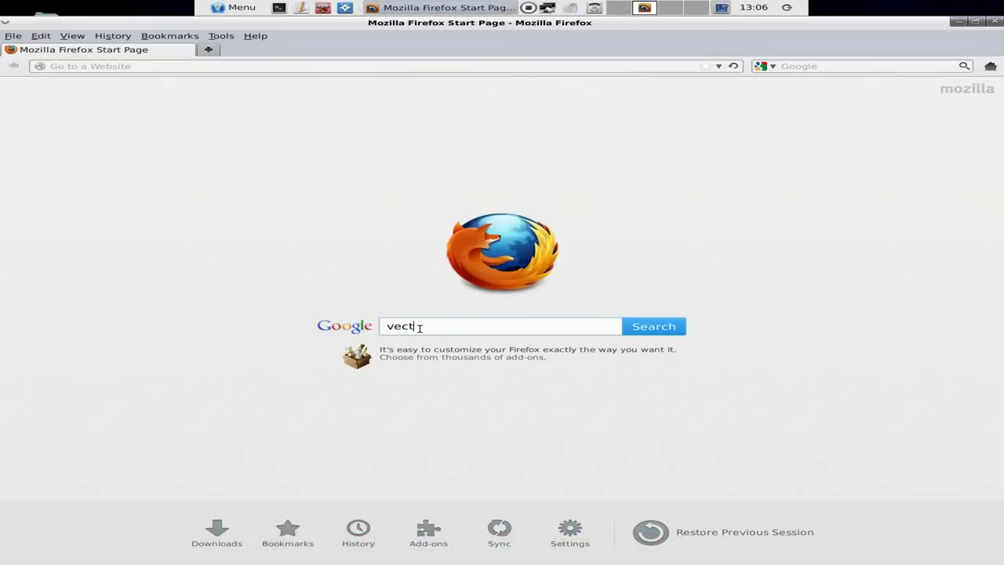
type("or linux")
key("Return")
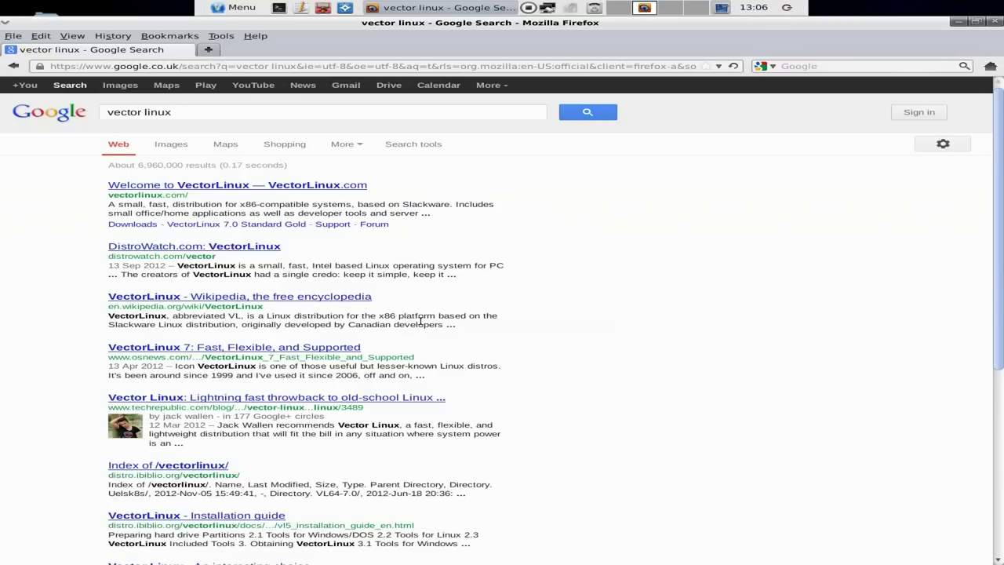
left_click(269, 187)
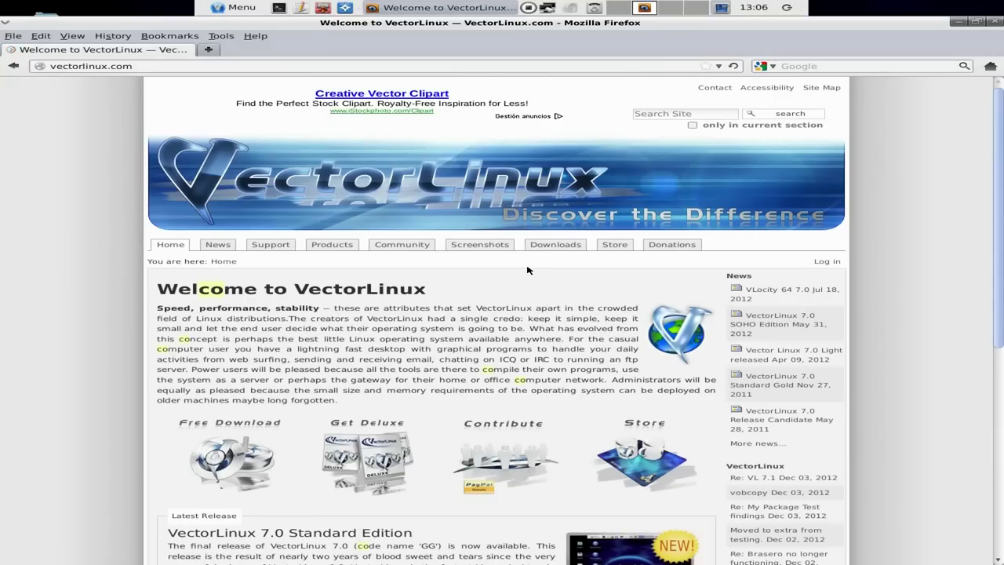
scroll(527, 269, "down", 5)
scroll(522, 269, "up", 2)
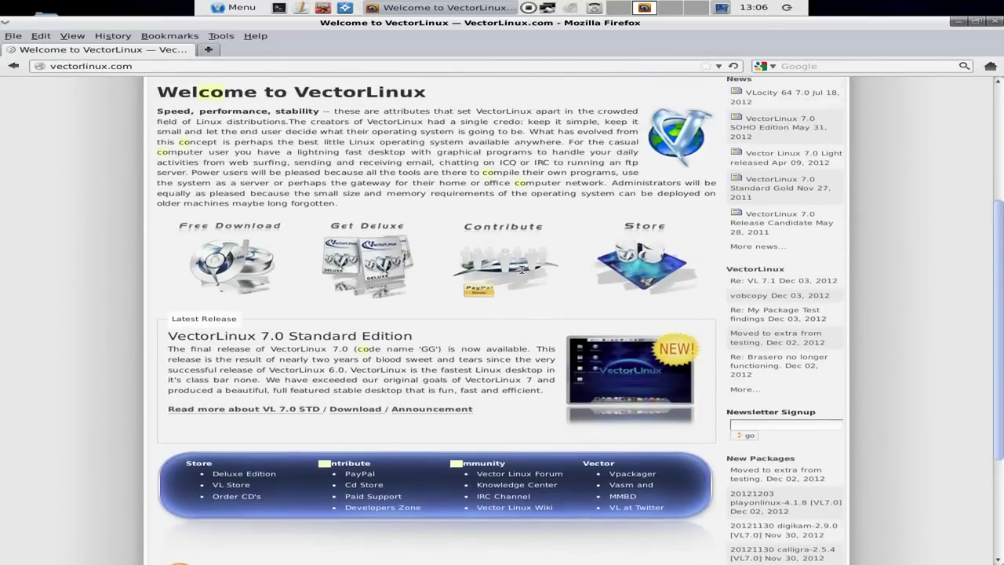
scroll(521, 269, "up", 4)
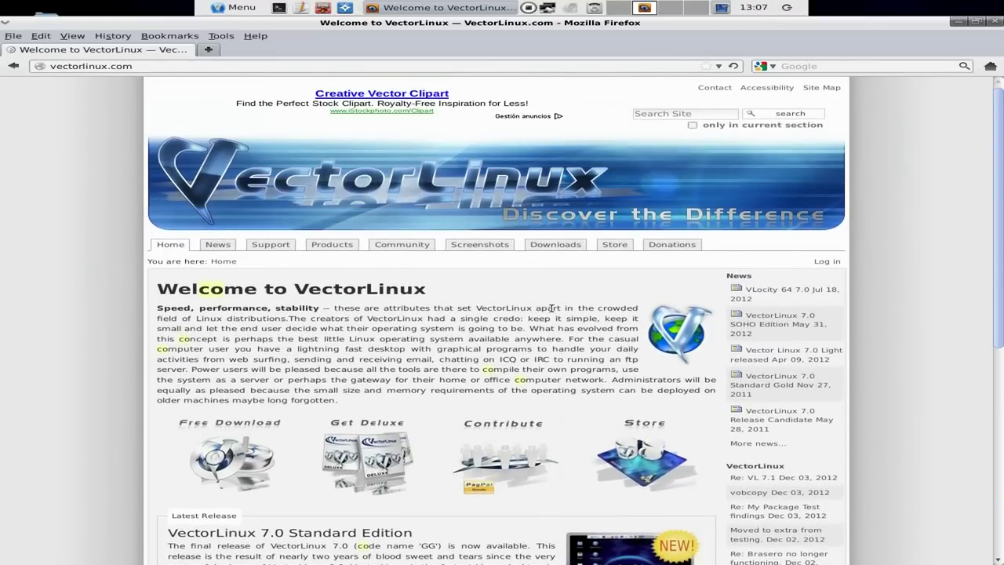
- View the website's Support page and read through the edition descriptions on its Products page
left_click(275, 246)
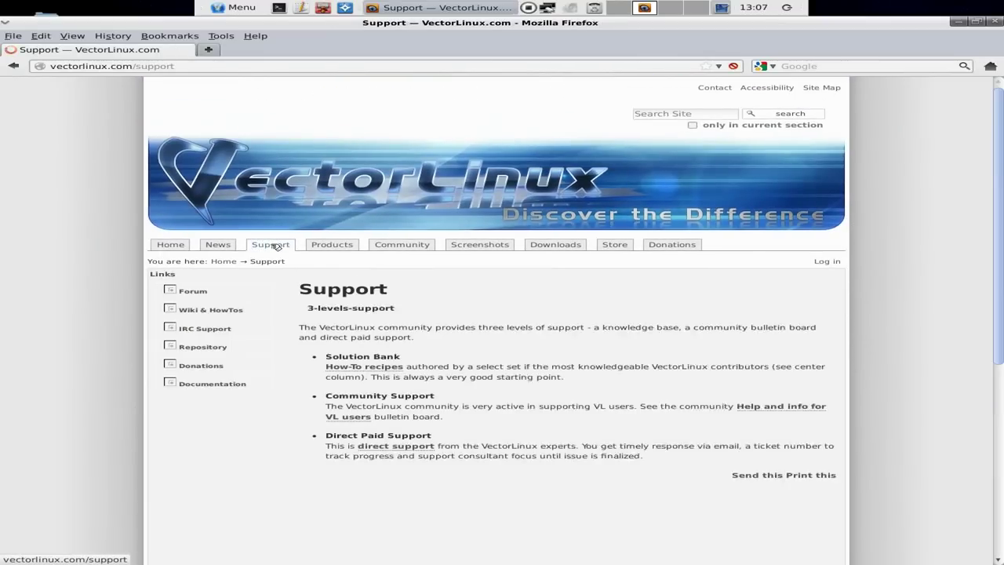
left_click(341, 244)
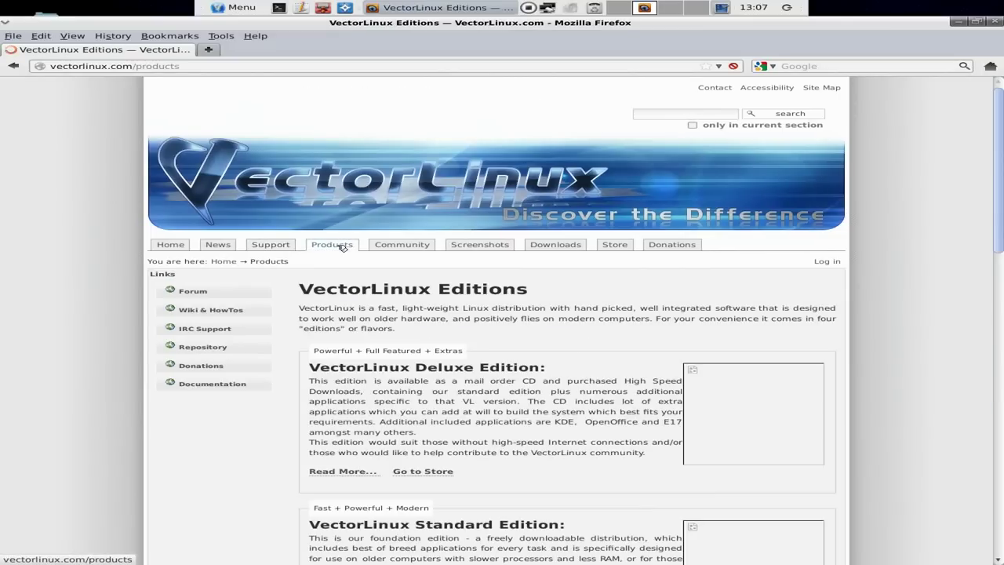
scroll(584, 348, "down", 4)
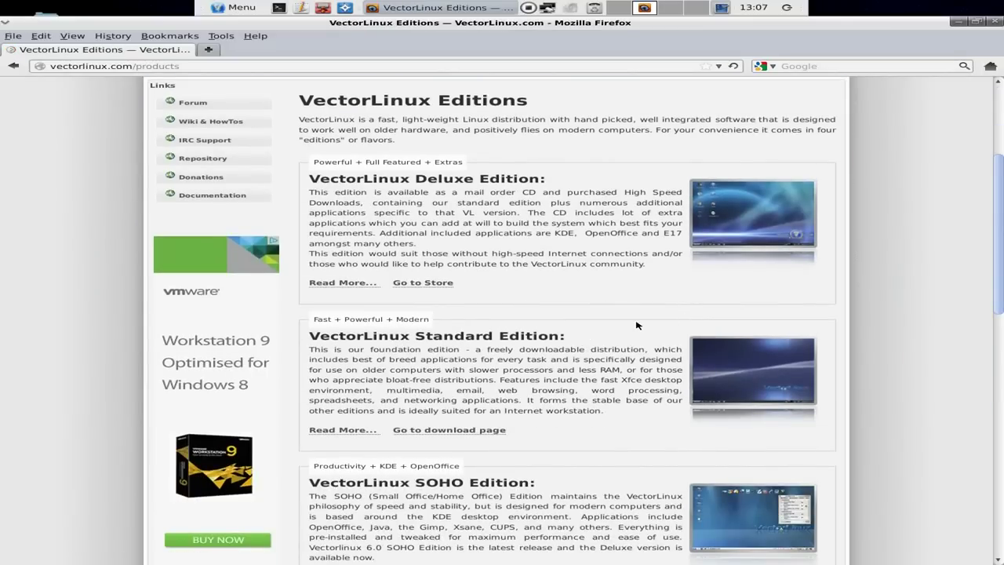
scroll(549, 337, "down", 3)
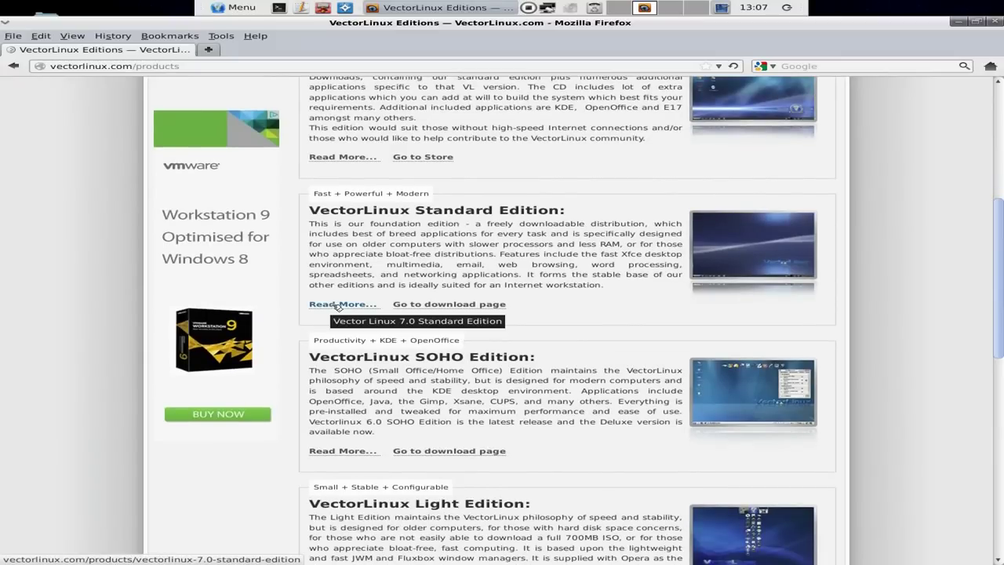
scroll(577, 342, "down", 3)
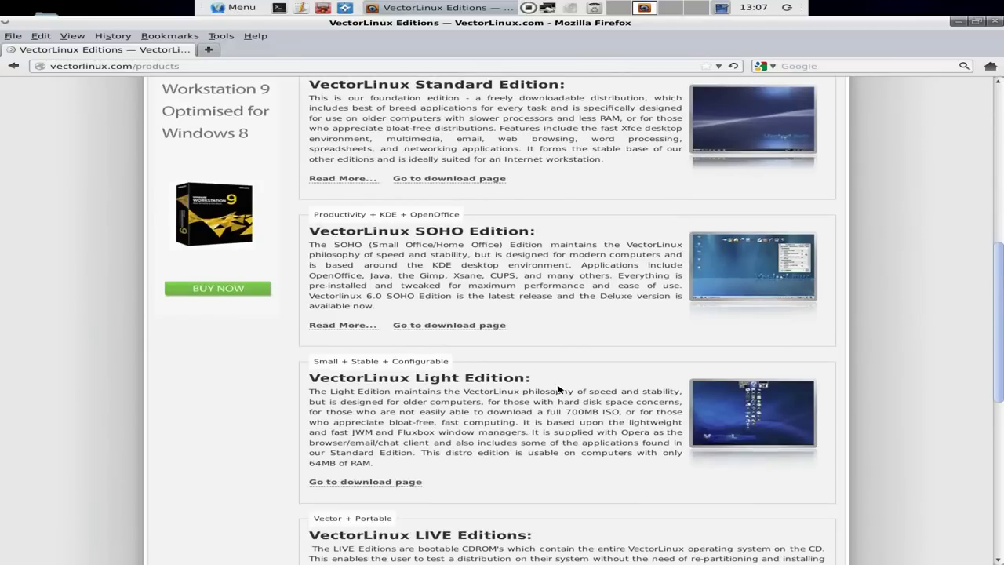
scroll(558, 389, "down", 4)
scroll(558, 388, "up", 4)
- Open the VectorLinux 7.0 Standard Edition details, review its features, technical profile and hardware requirements, and close the browser
left_click(349, 180)
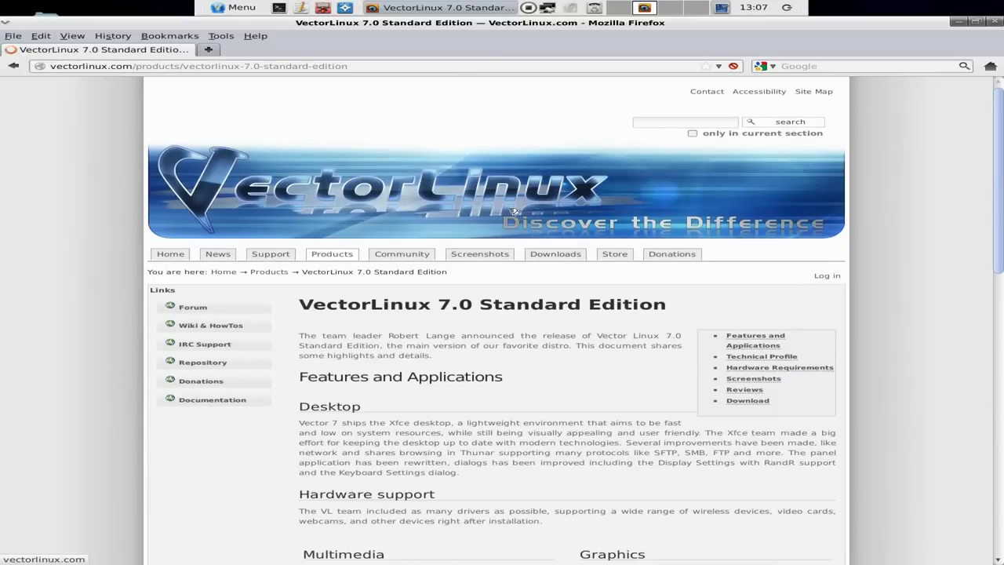
scroll(616, 345, "down", 4)
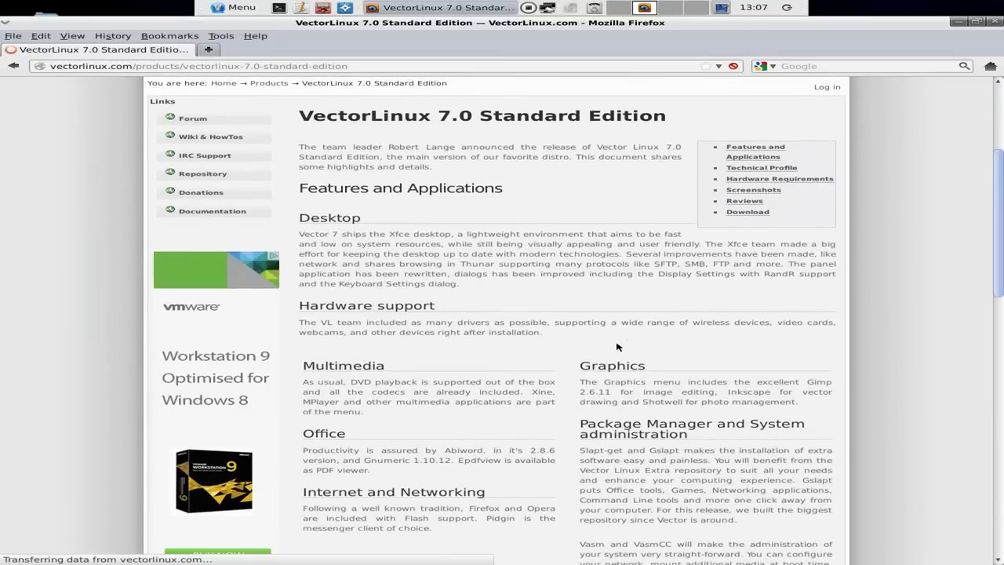
scroll(616, 345, "down", 7)
scroll(586, 346, "down", 4)
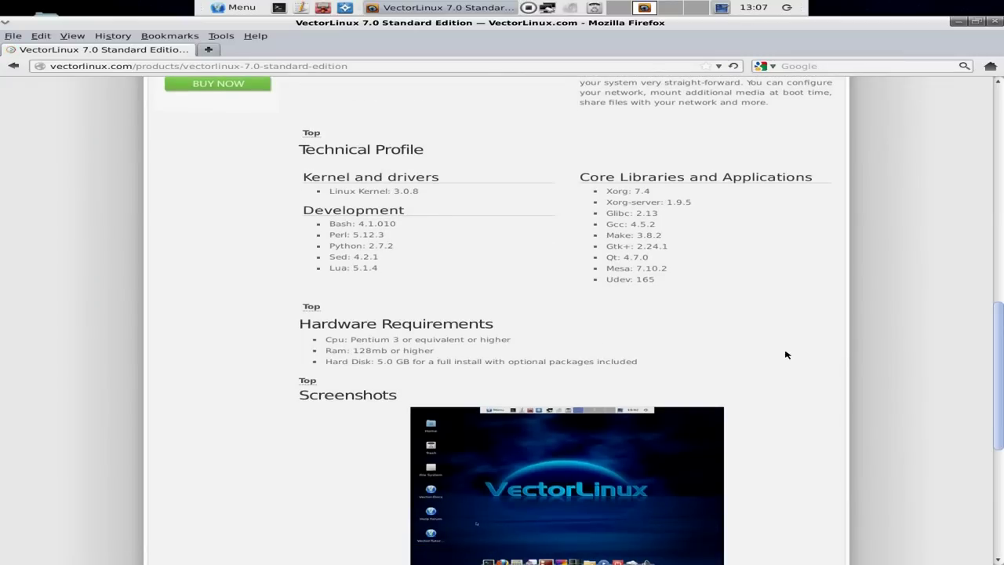
scroll(784, 354, "down", 3)
scroll(784, 357, "up", 1)
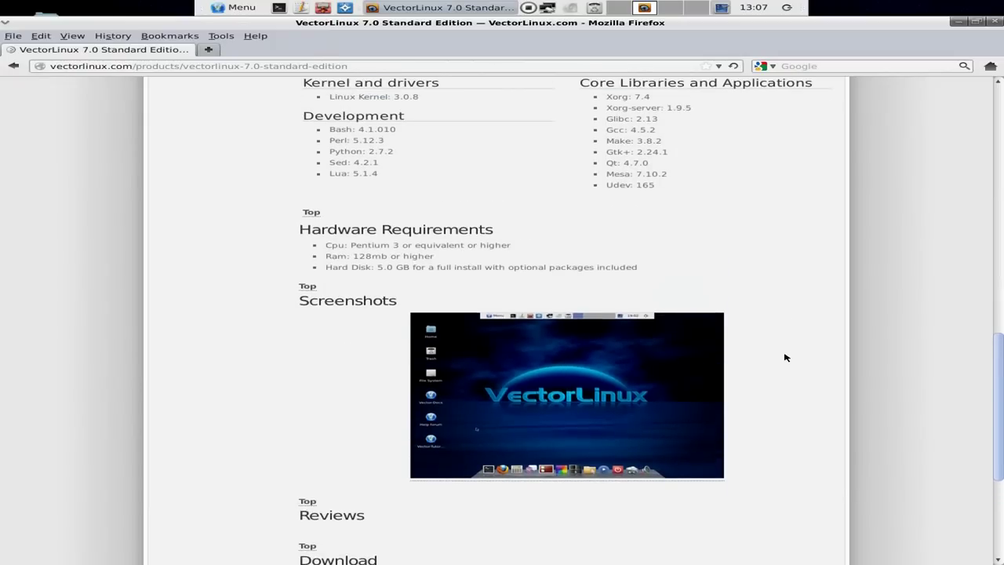
scroll(785, 356, "up", 2)
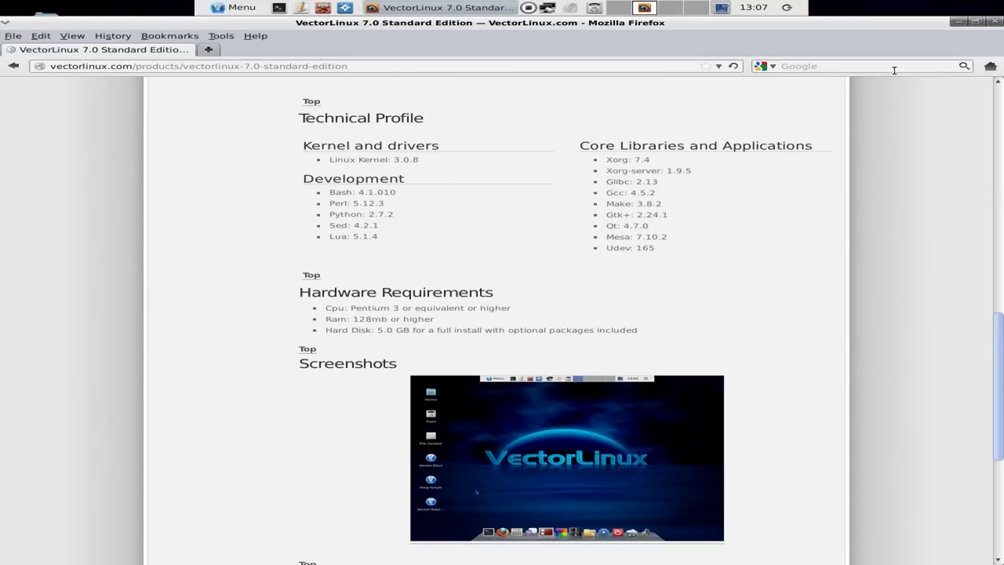
left_click(994, 21)
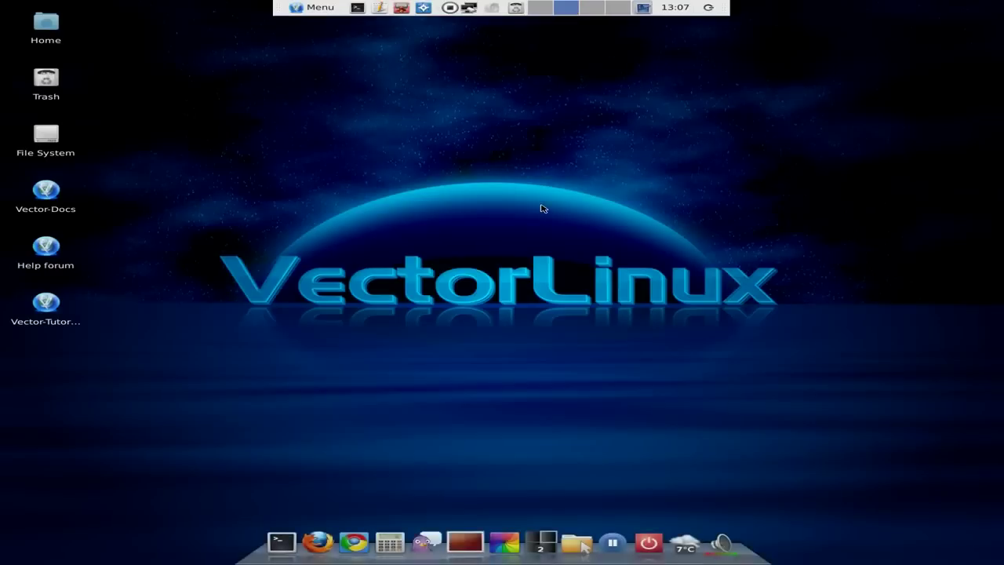